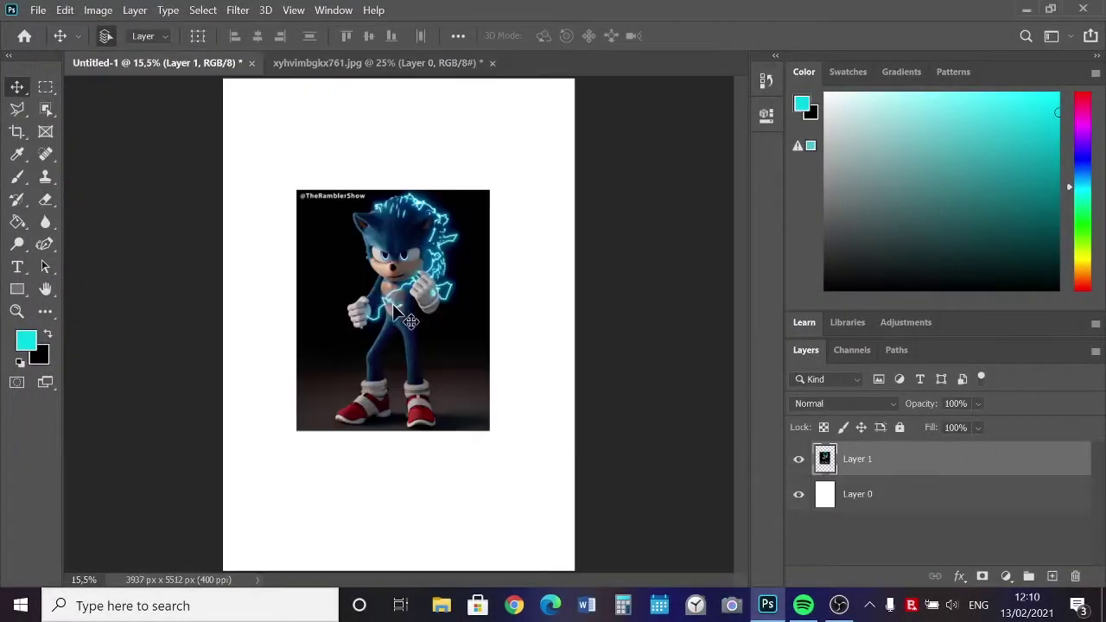
Free Transform the Sonic image so it fills the whole canvas.
click(65, 9)
click(321, 132)
drag(489, 430, 568, 551)
key(Return)
Black out the watermark text in the top-left corner, then deselect.
key(m)
drag(236, 128, 285, 153)
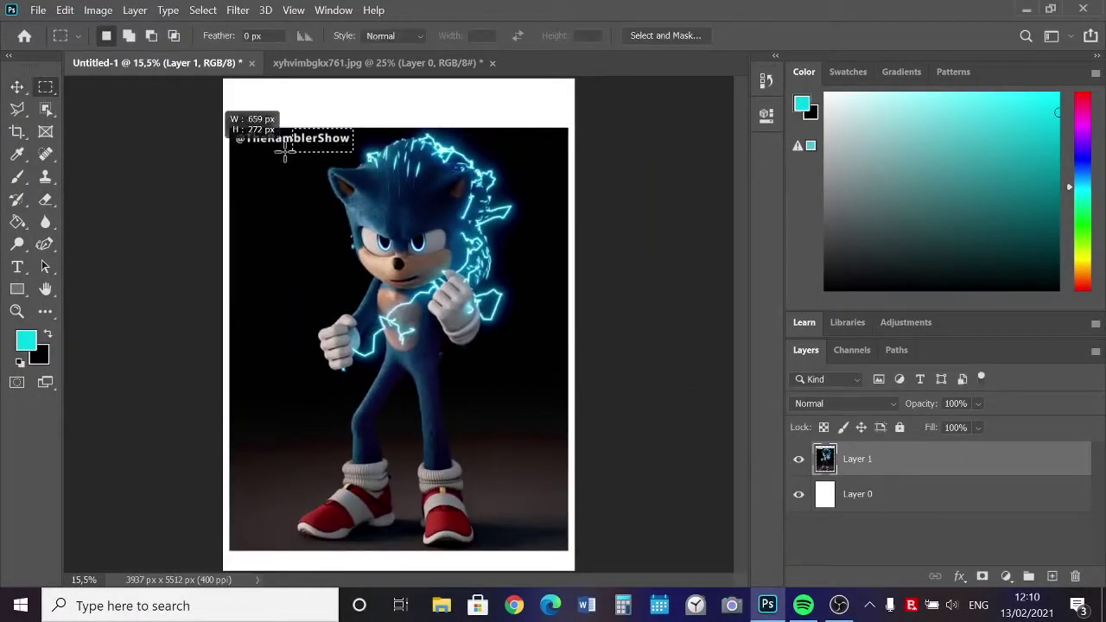
key(b)
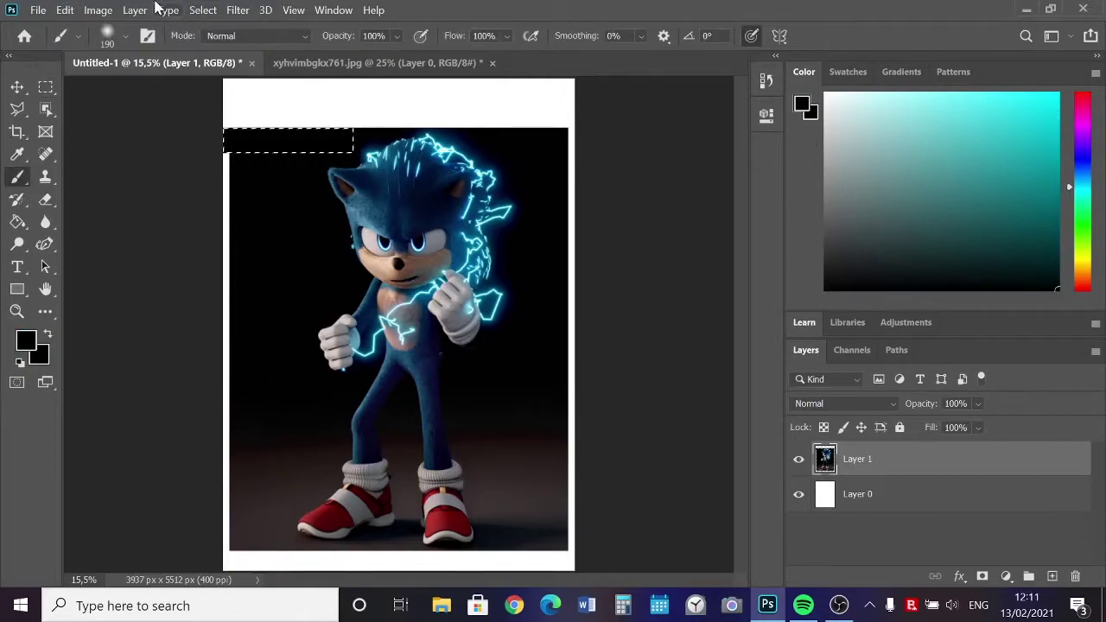
click(202, 10)
click(216, 48)
Paint the white strip along the left edge black and enlarge the brush with Normal blend.
drag(121, 493, 129, 572)
key(b)
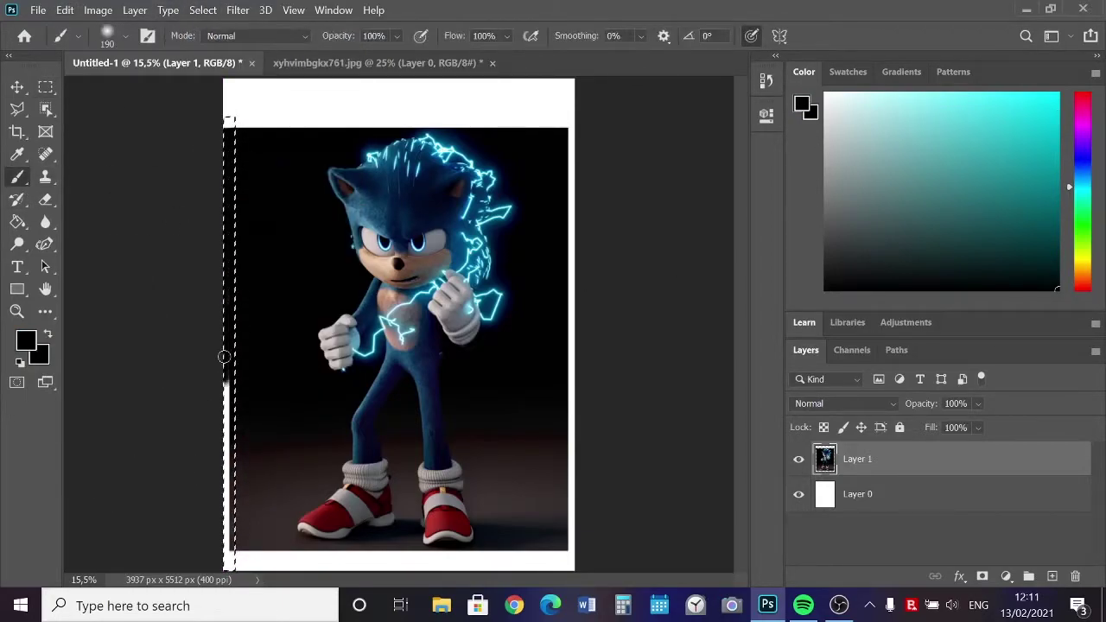
key(alt+BackSpace)
click(202, 9)
click(220, 40)
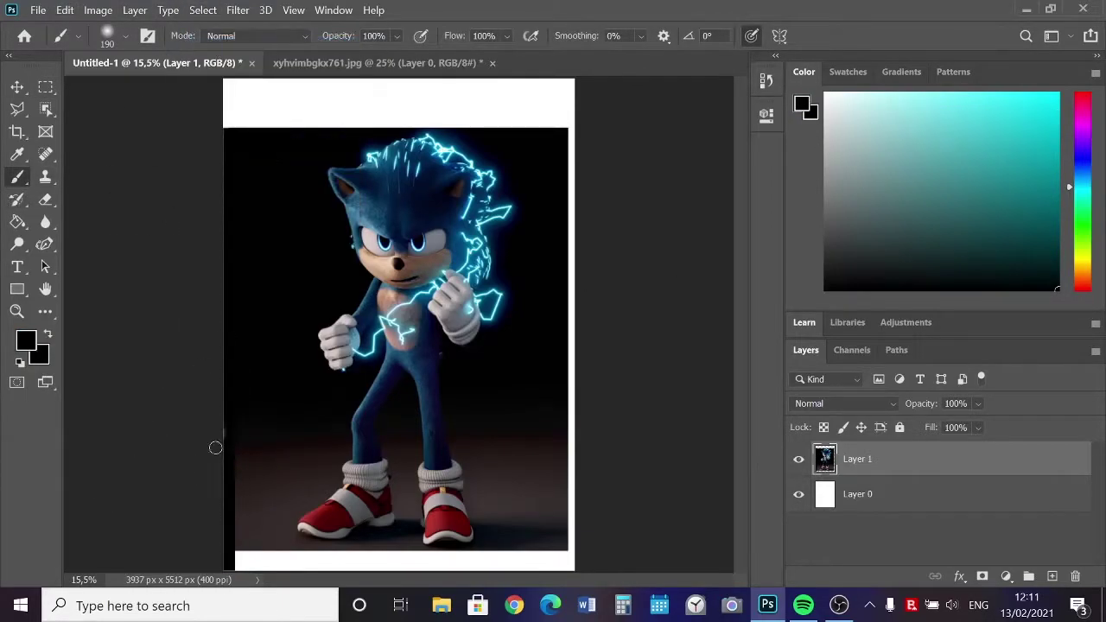
click(126, 35)
click(251, 35)
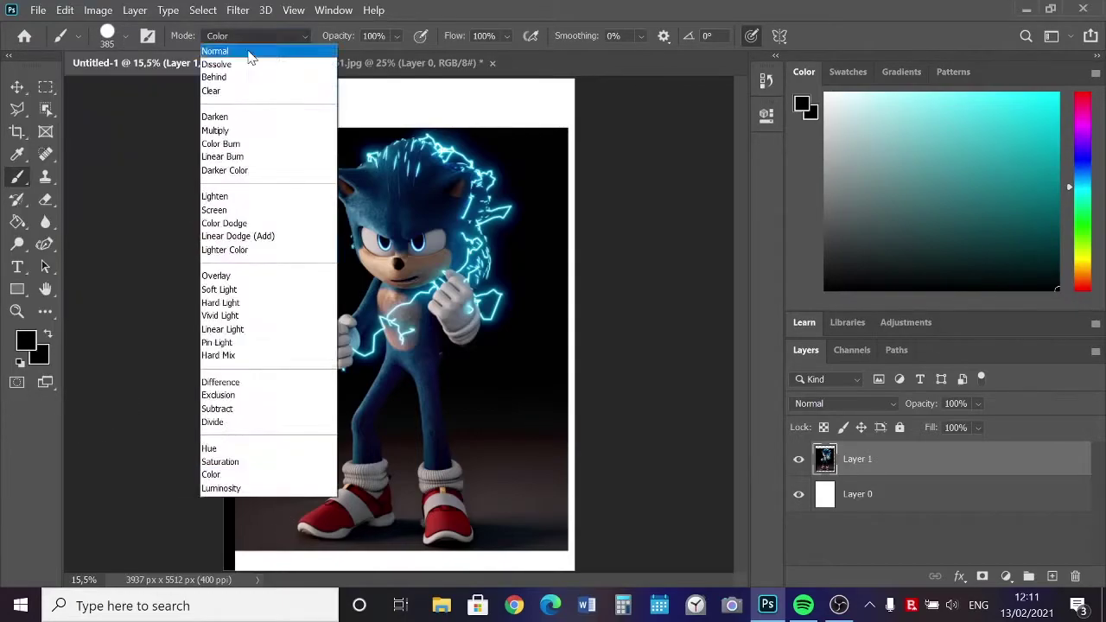
Select the white strip along the bottom edge and fill it black.
key(m)
right_click(324, 585)
drag(587, 542, 493, 575)
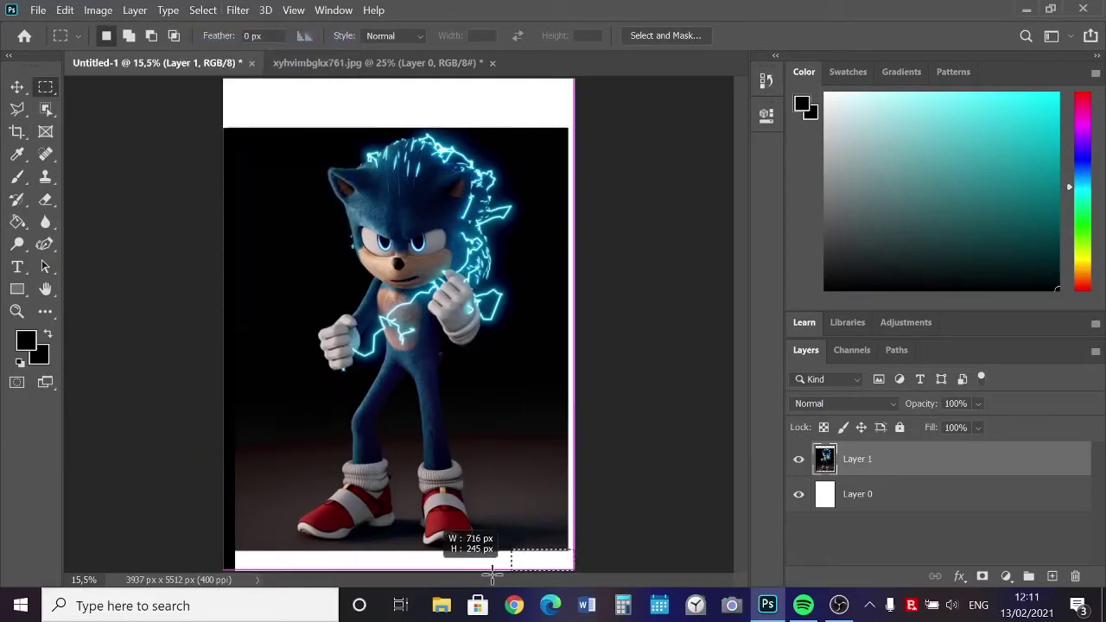
key(y)
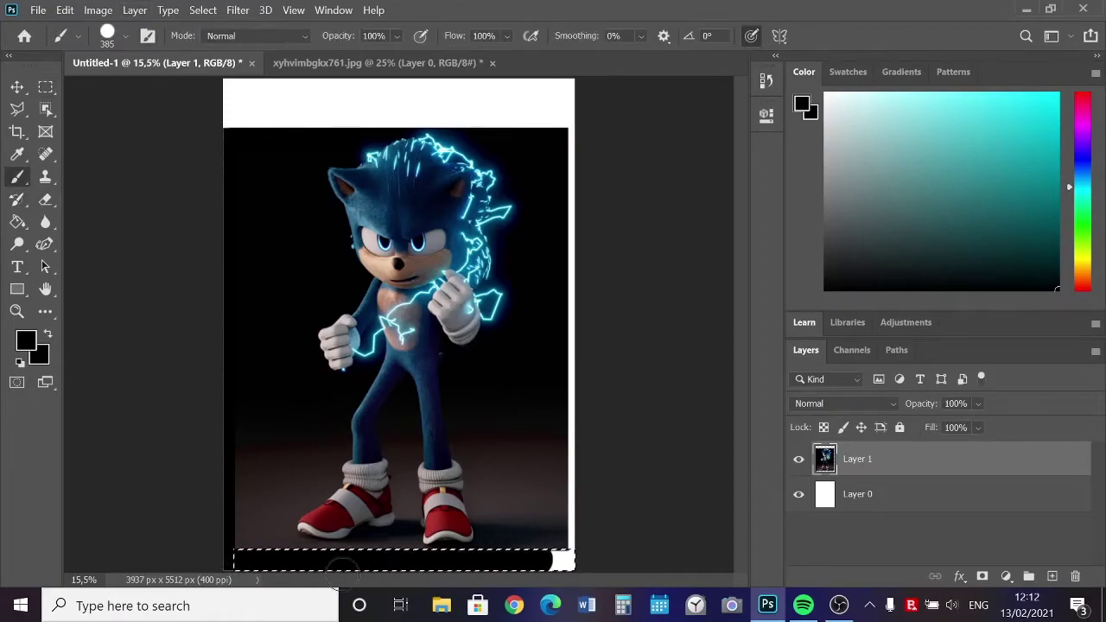
key(alt+BackSpace)
key(ctrl+d)
click(237, 9)
key(Escape)
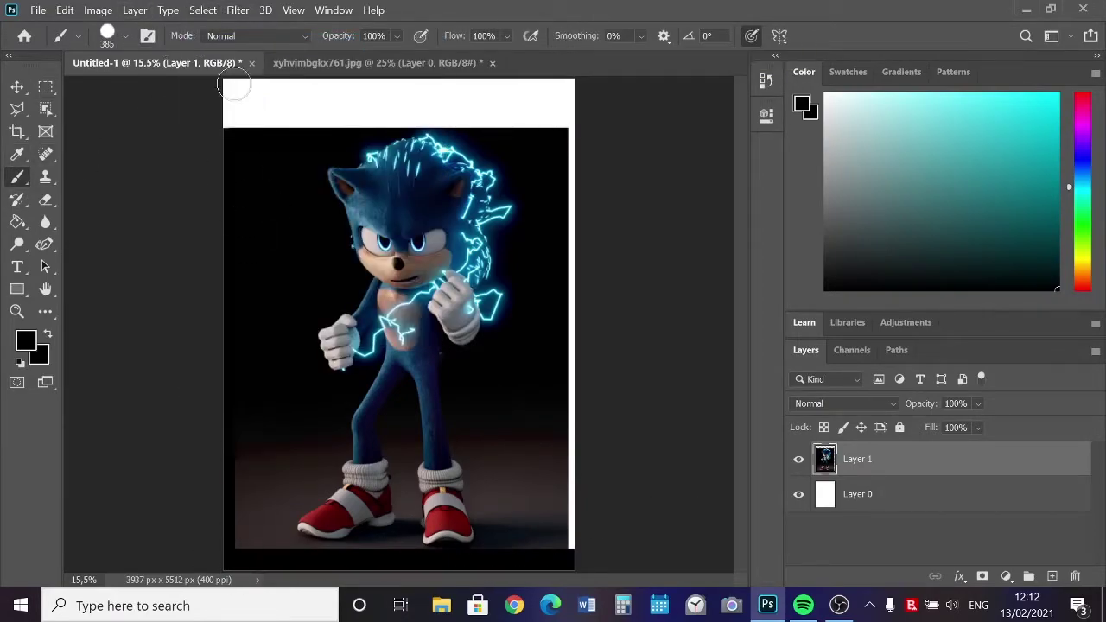
Paint the white strip along the right edge black, then deselect.
key(m)
drag(558, 127, 581, 577)
key(b)
drag(588, 242, 589, 176)
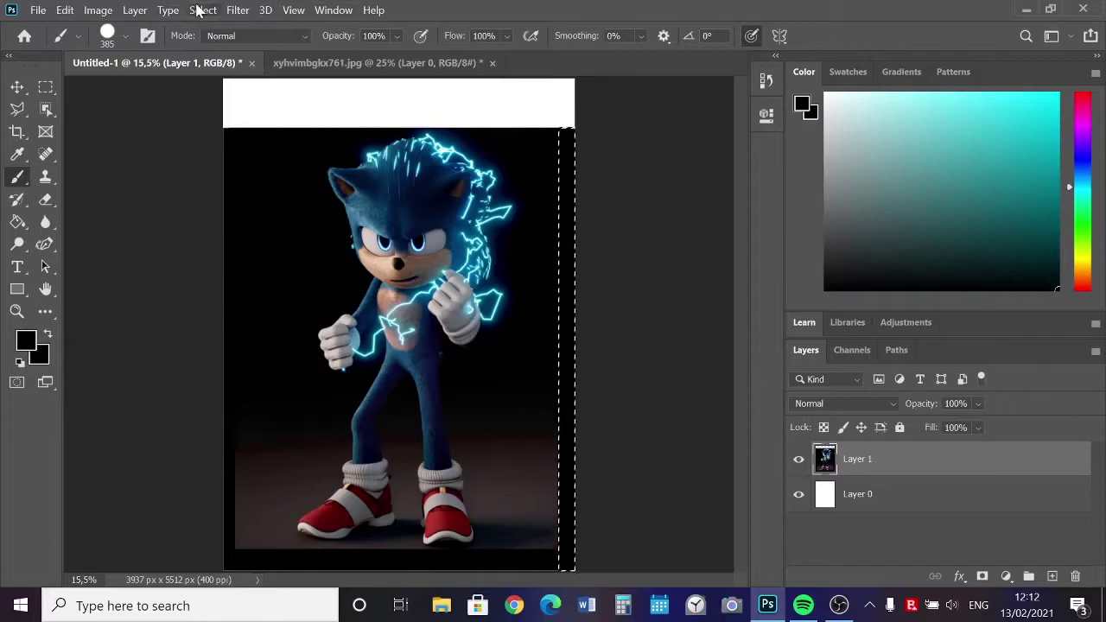
click(46, 88)
click(202, 10)
click(223, 50)
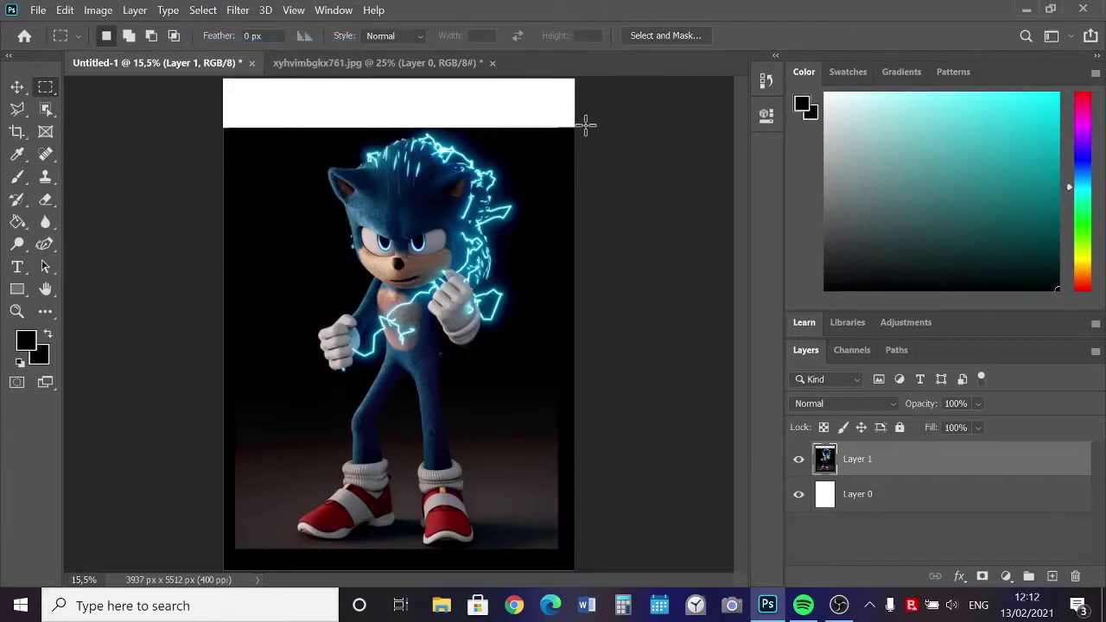
Black out the white band across the top and select the remaining thin top line.
click(16, 177)
drag(229, 102, 571, 104)
click(202, 9)
click(223, 42)
key(m)
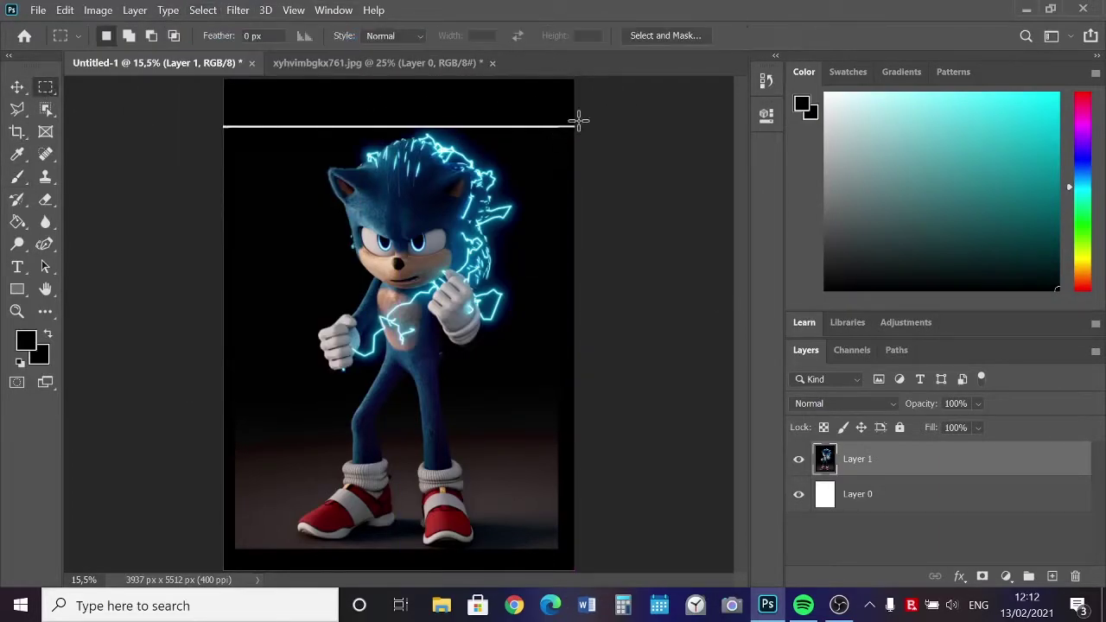
drag(310, 127, 195, 129)
Brush over the lower-left floor and the area beside the right shoe to darken them.
key(b)
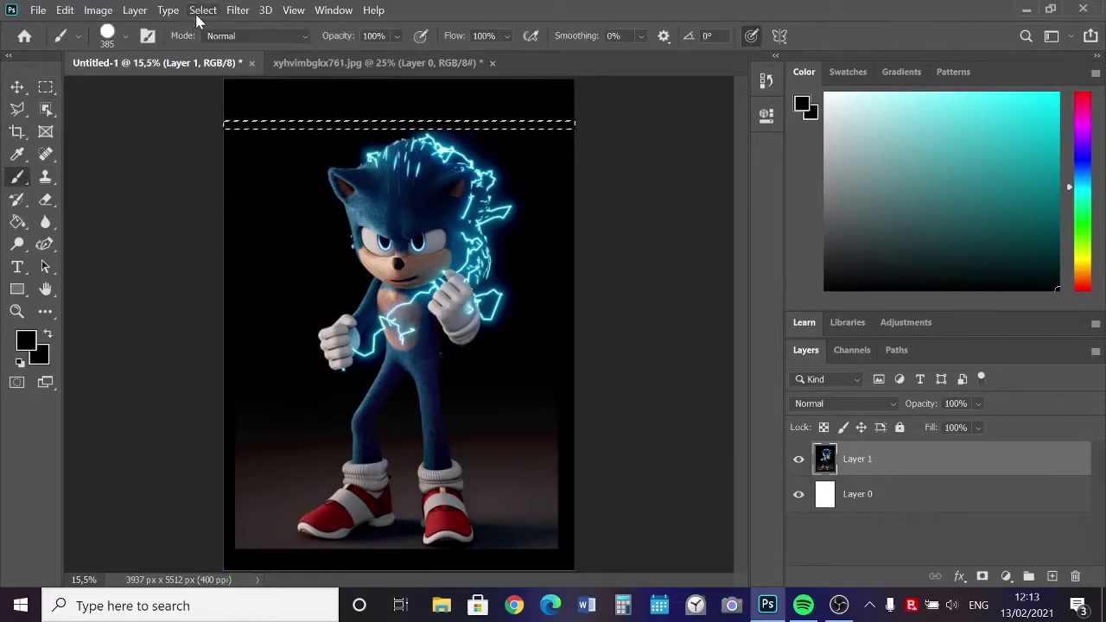
click(125, 36)
click(101, 439)
drag(251, 436, 258, 550)
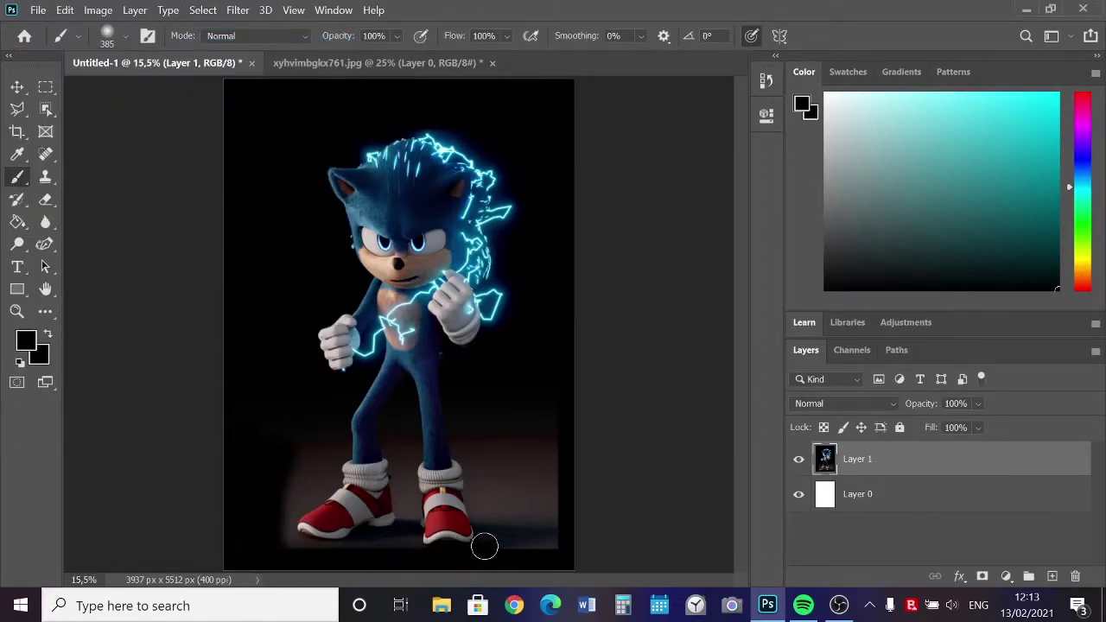
drag(485, 546, 507, 540)
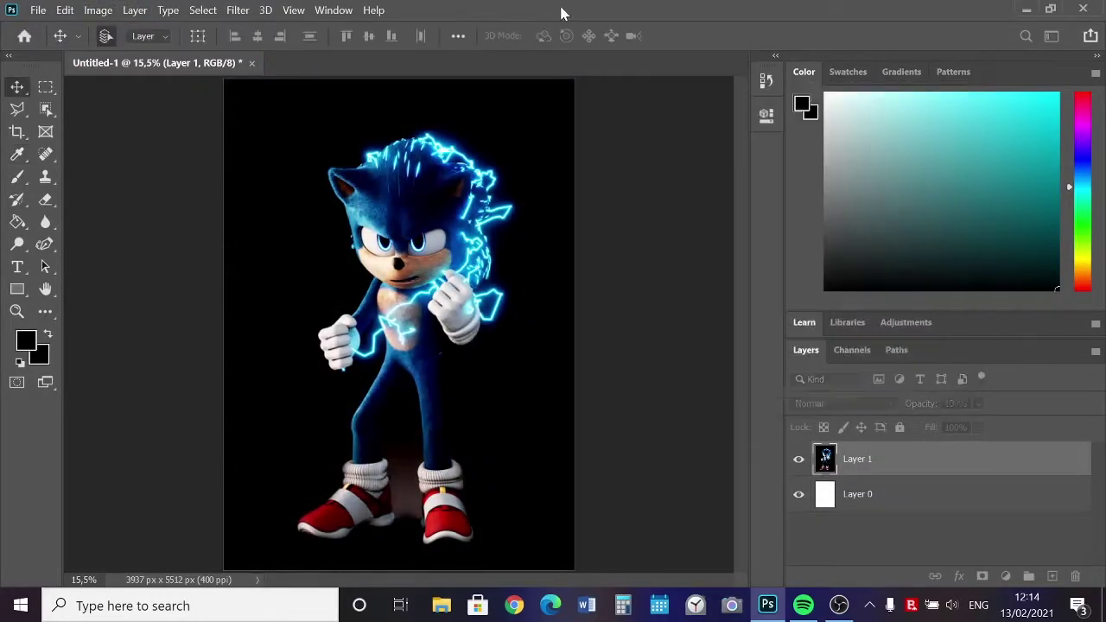
Choose a bright blue paint colour and a 40 px brush.
click(1085, 170)
click(1047, 121)
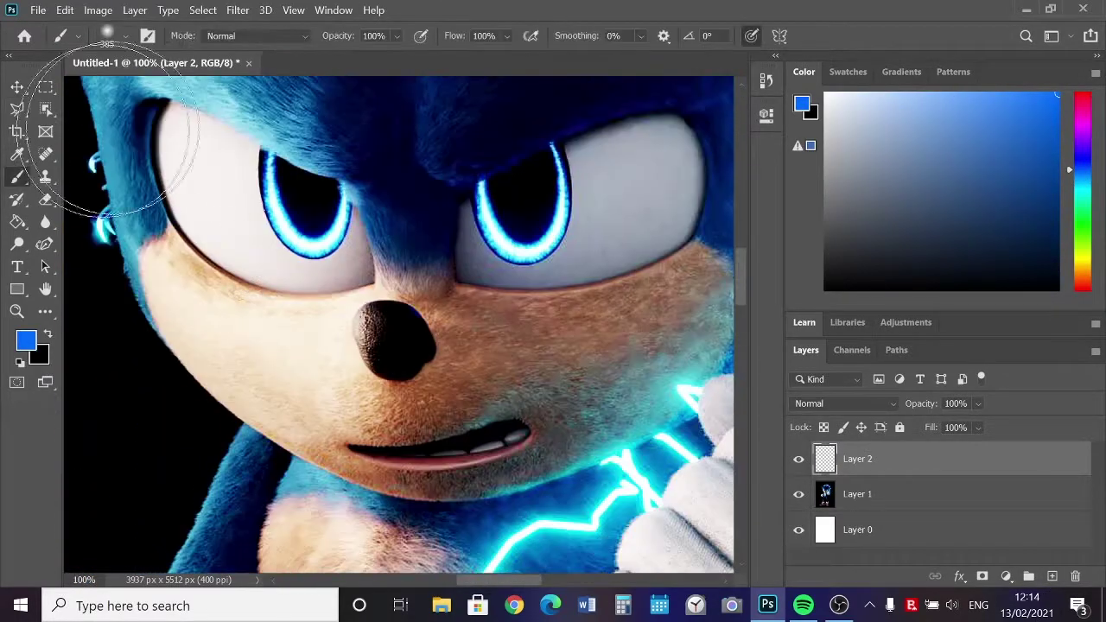
text(0)
key(Return)
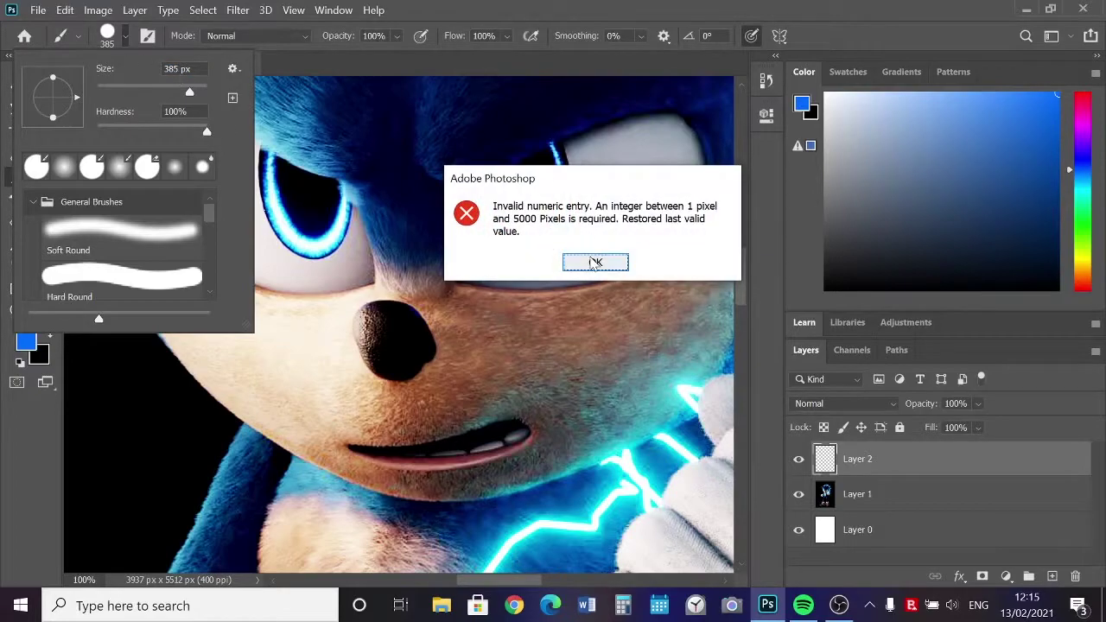
click(595, 262)
text(40)
key(Return)
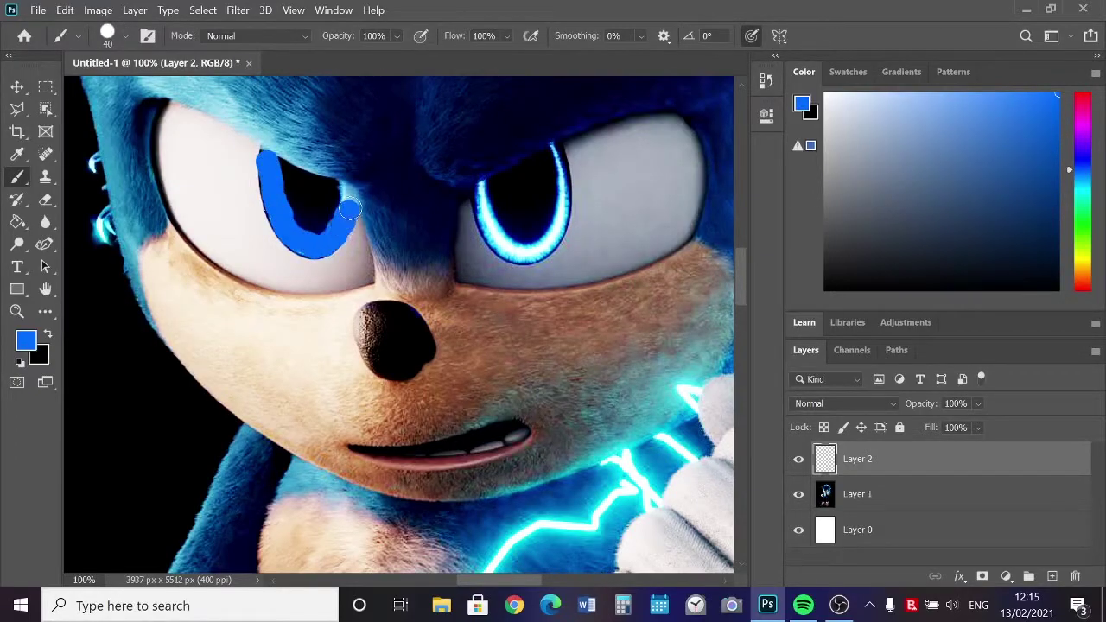
Set the blue eye paint to Color Dodge and erase the excess with a soft eraser.
click(843, 403)
click(829, 302)
key(e)
click(107, 35)
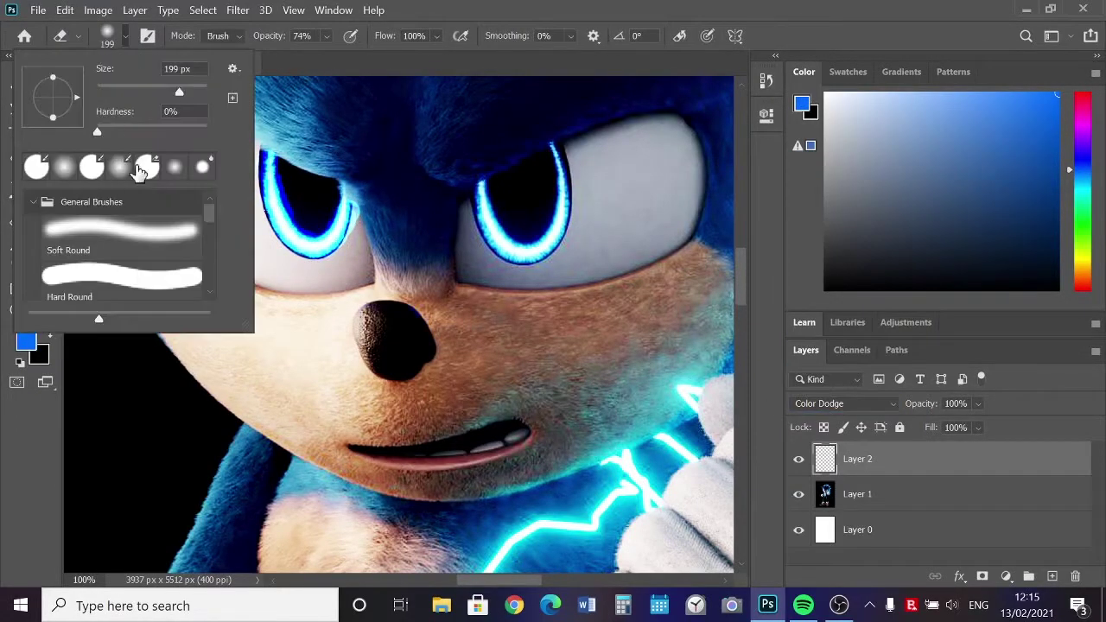
key(Return)
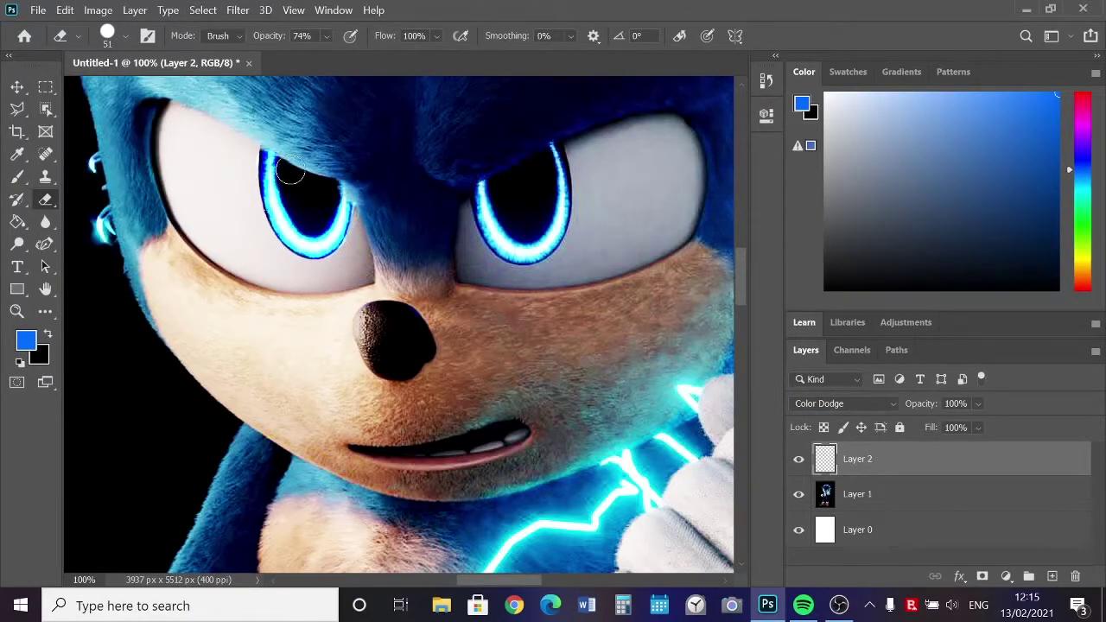
Merge the eye glow down into the Sonic layer and fit the poster in view.
key(b)
click(107, 35)
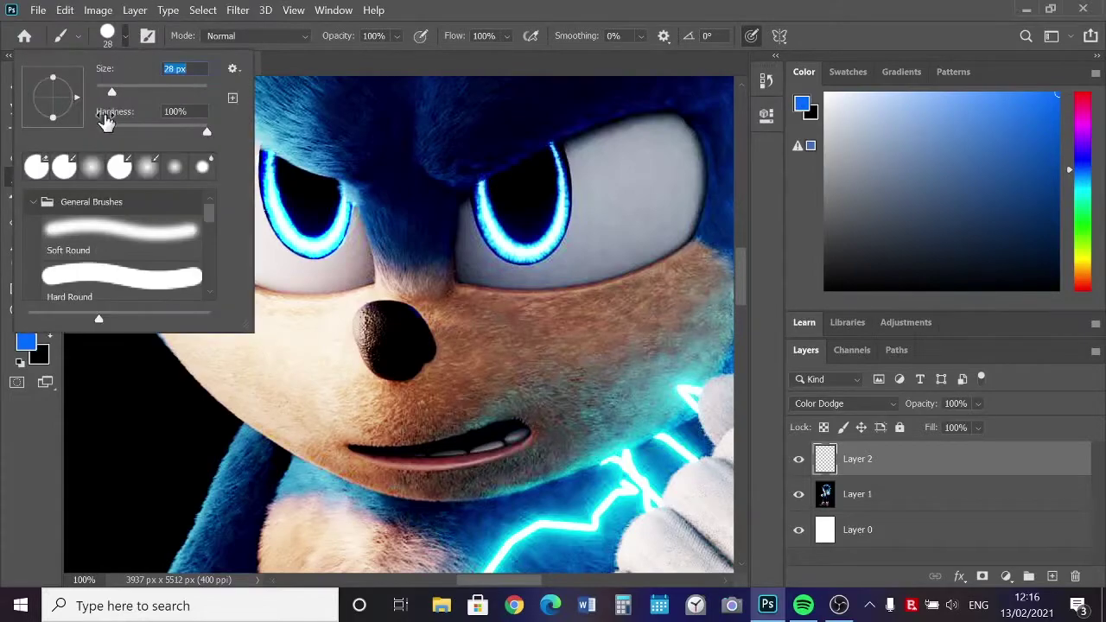
key(Return)
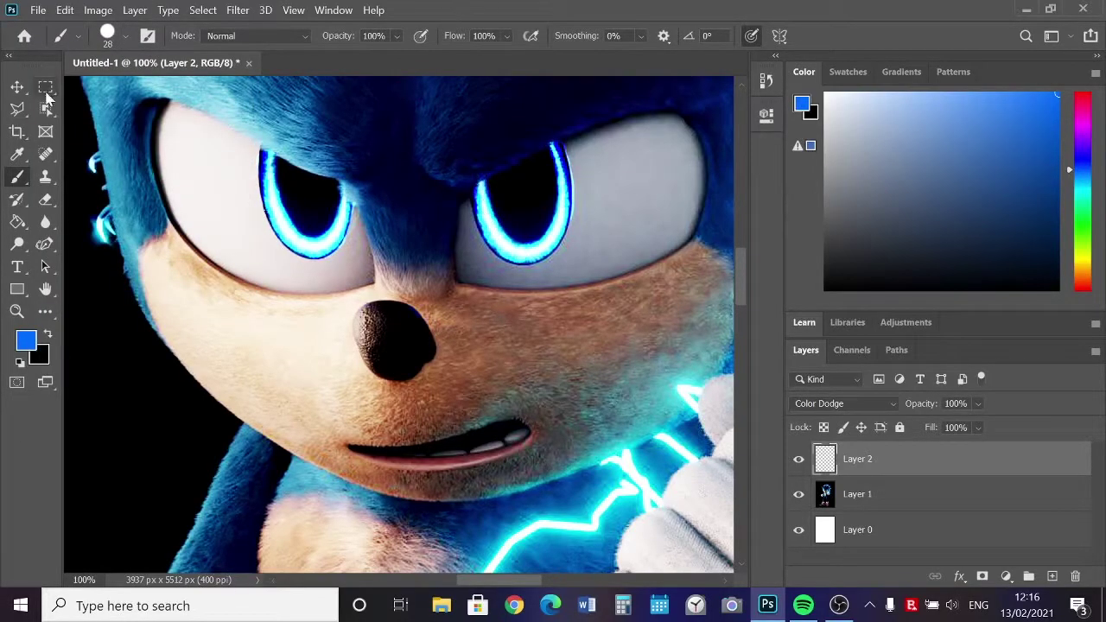
shift+click(868, 508)
key(ctrl+e)
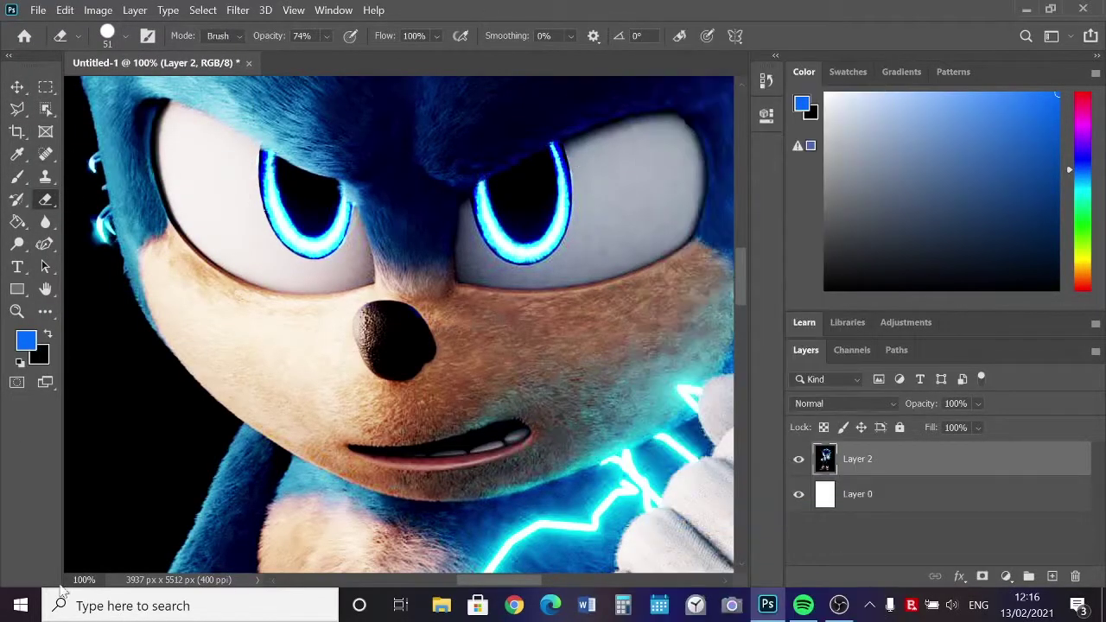
text(1)
key(ctrl+0)
right_click(864, 494)
Delete the white background layer and bring the Tails image into the poster.
click(666, 106)
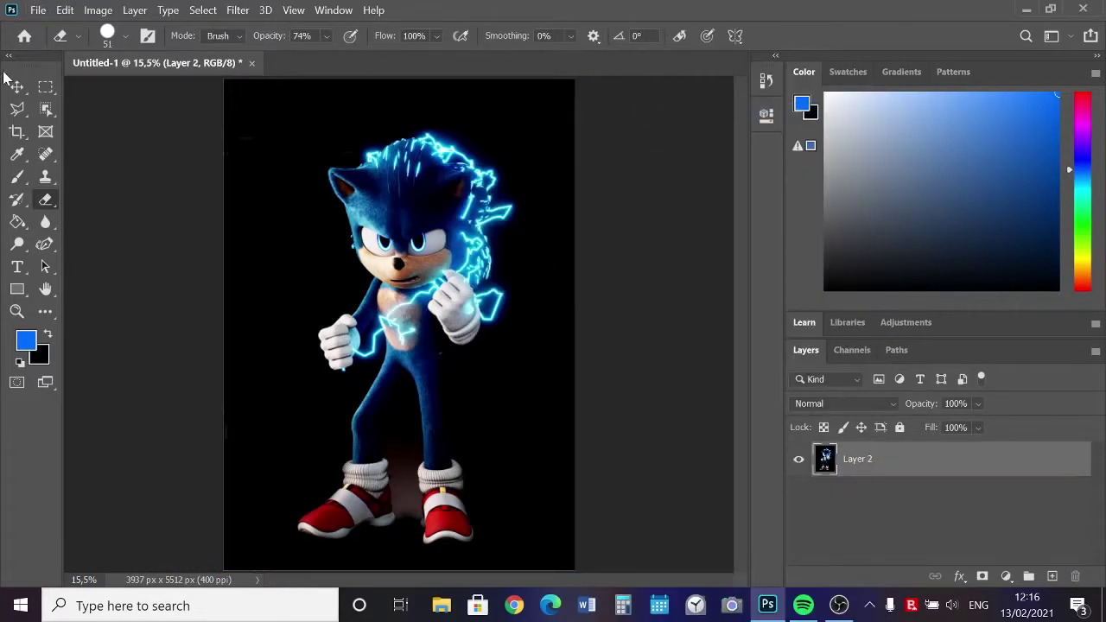
key(ctrl+o)
double_click(234, 259)
drag(363, 334, 338, 352)
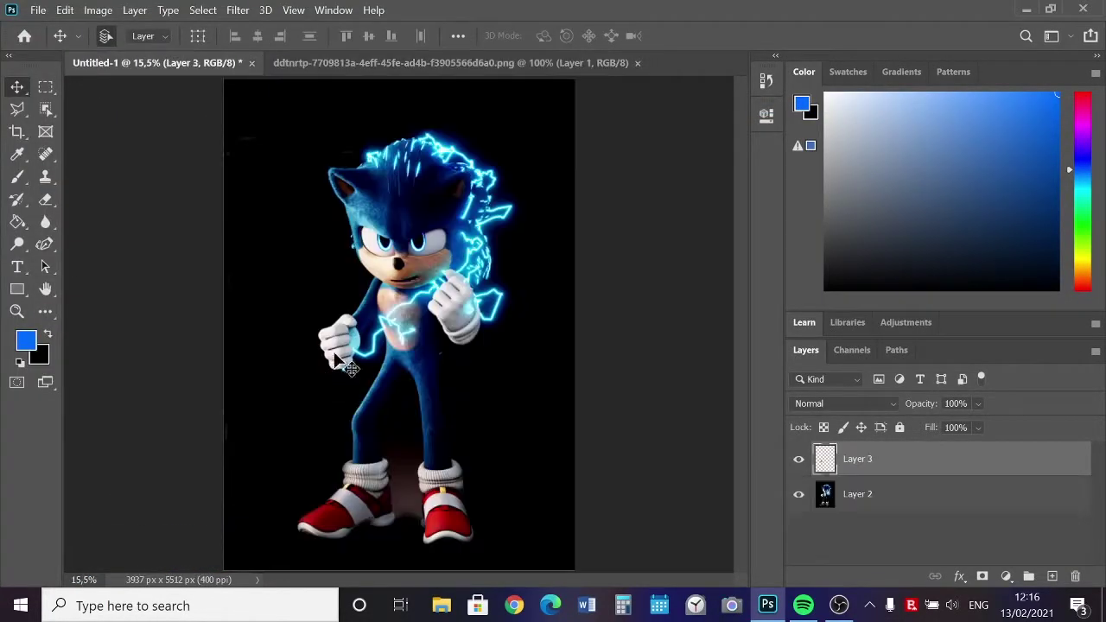
Enlarge Tails and place him in the poster's top-left corner.
click(60, 10)
click(130, 364)
mouse_move(309, 403)
mouse_down()
mouse_move(365, 507)
mouse_move(276, 134)
mouse_up()
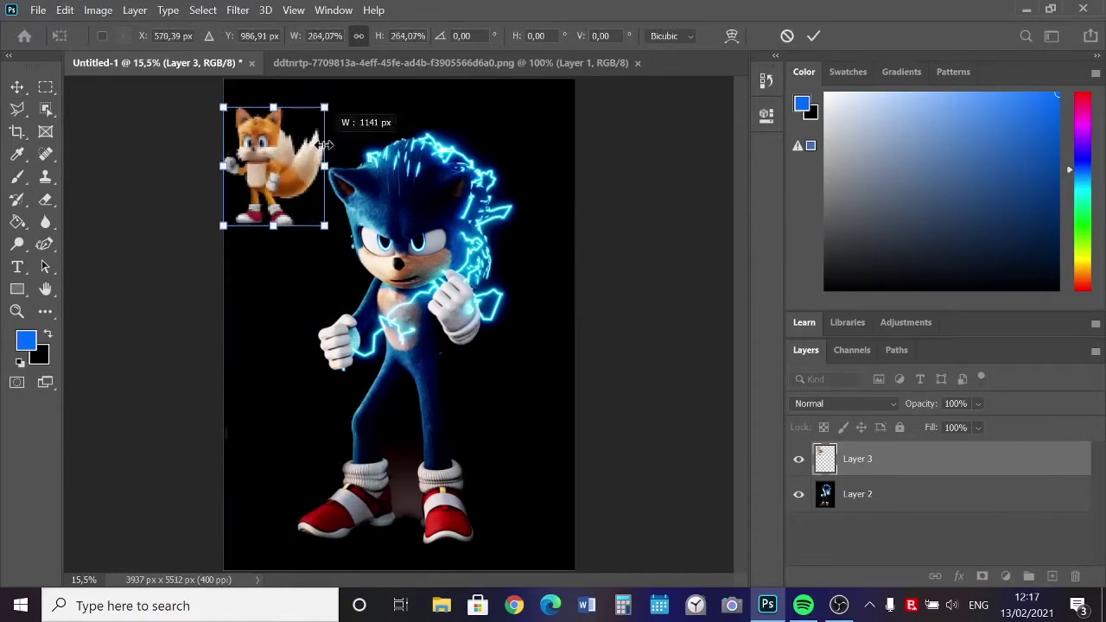
key(Return)
click(843, 403)
key(Escape)
Fade the Tails layer to 30% opacity and close the Tails source image.
click(955, 404)
text(30)
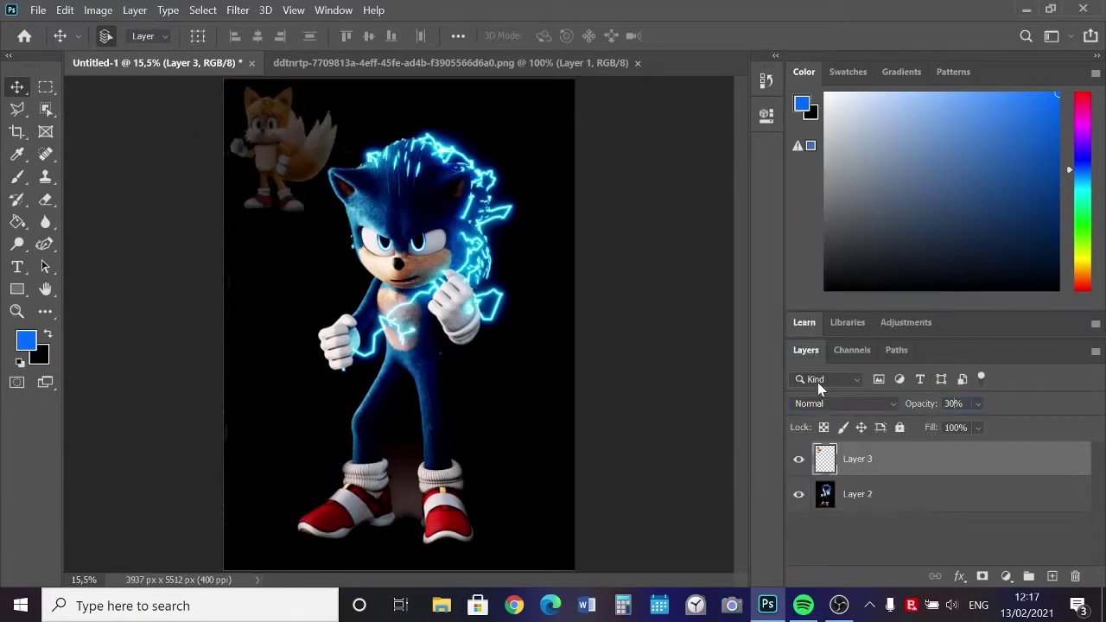
key(Tab)
click(637, 62)
Open the Shadow the Hedgehog movie image, then close it without saving.
click(38, 9)
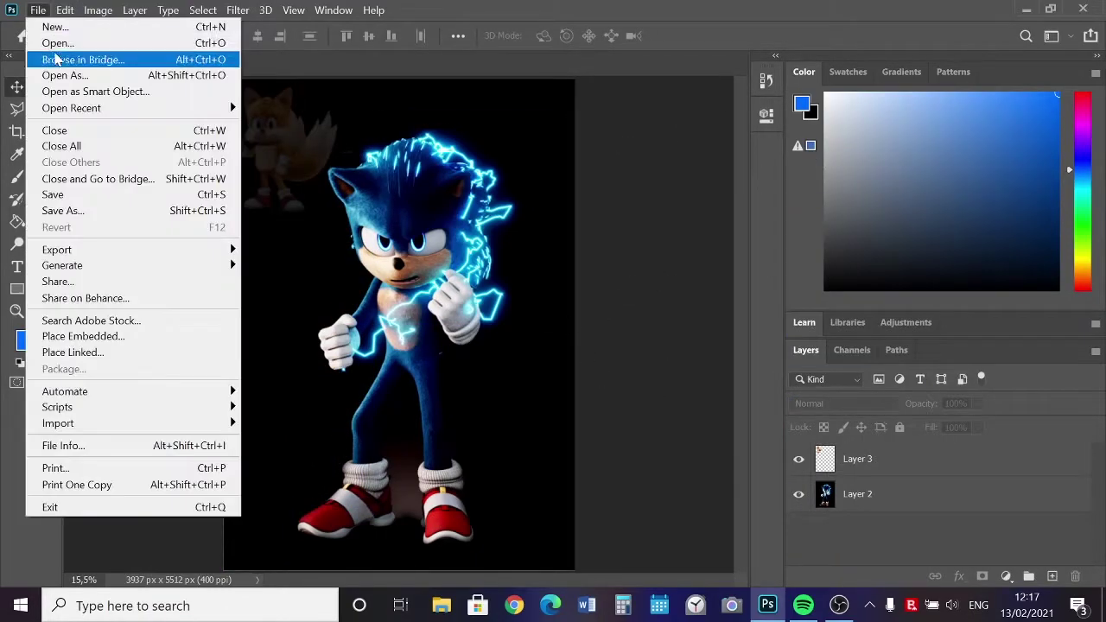
click(35, 39)
click(381, 421)
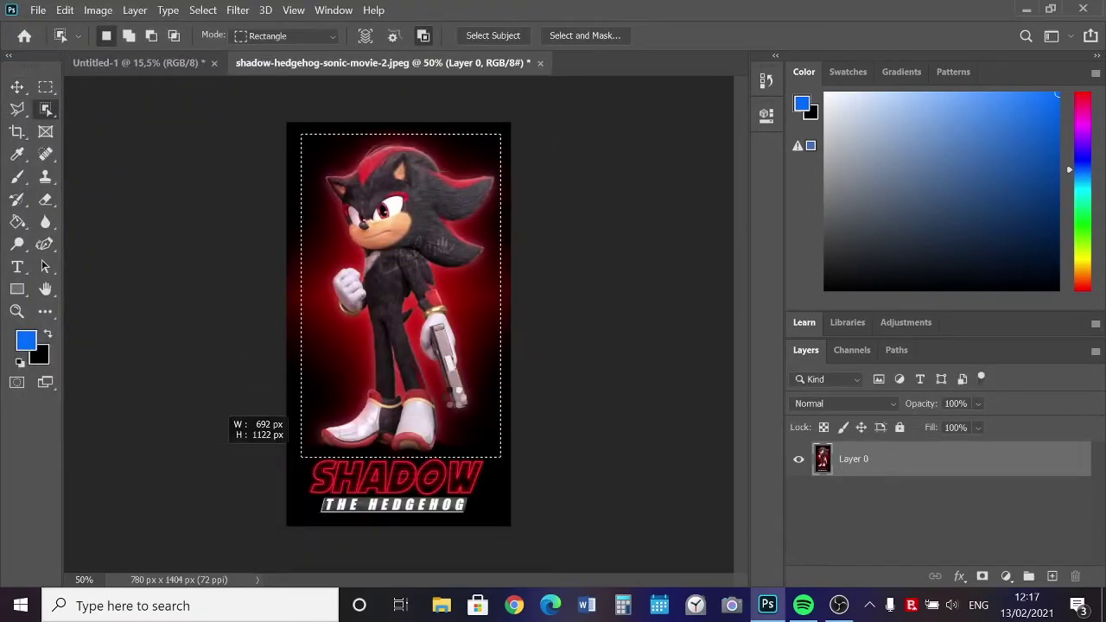
click(203, 9)
click(540, 62)
click(602, 325)
Search Chrome images for 'shadow sonic movie' and preview the full-body Shadow result.
click(514, 605)
click(216, 45)
text(shadow sonic movie)
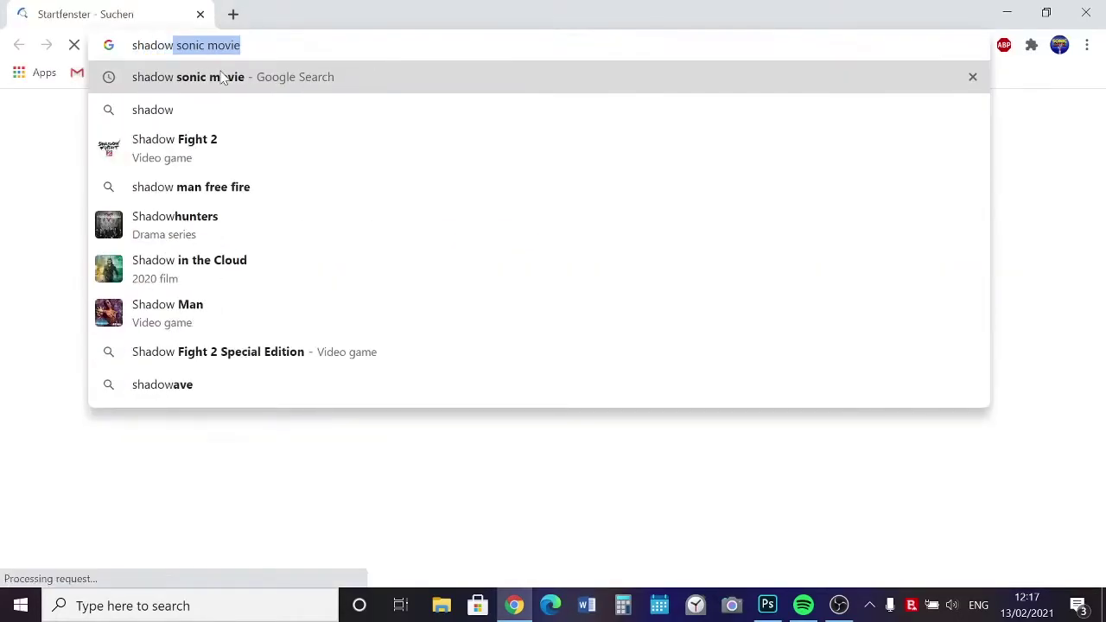
click(247, 178)
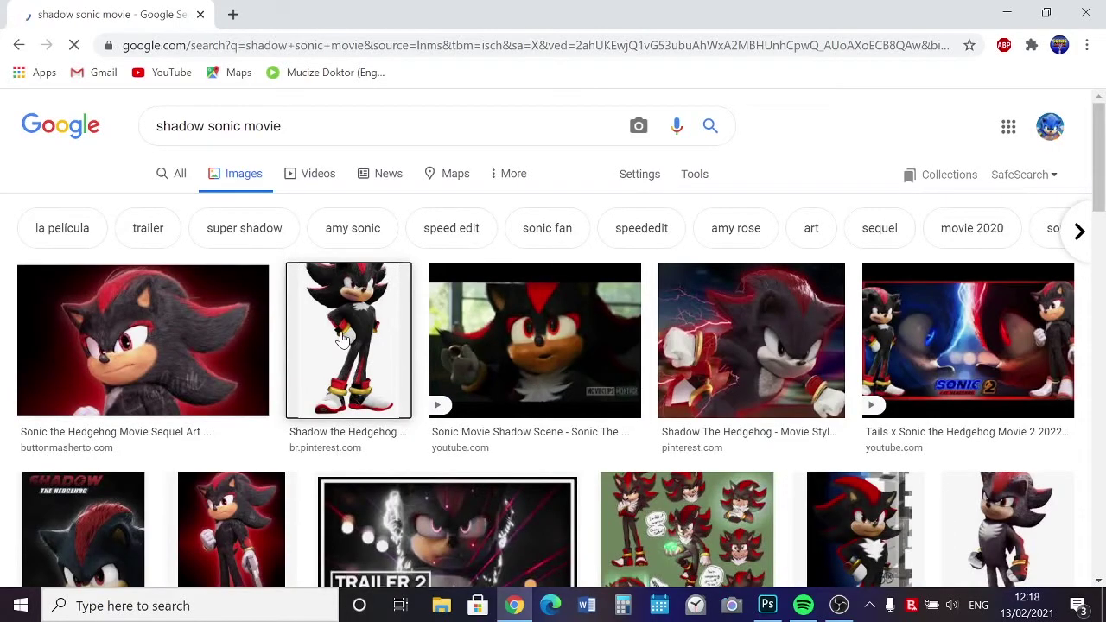
click(343, 339)
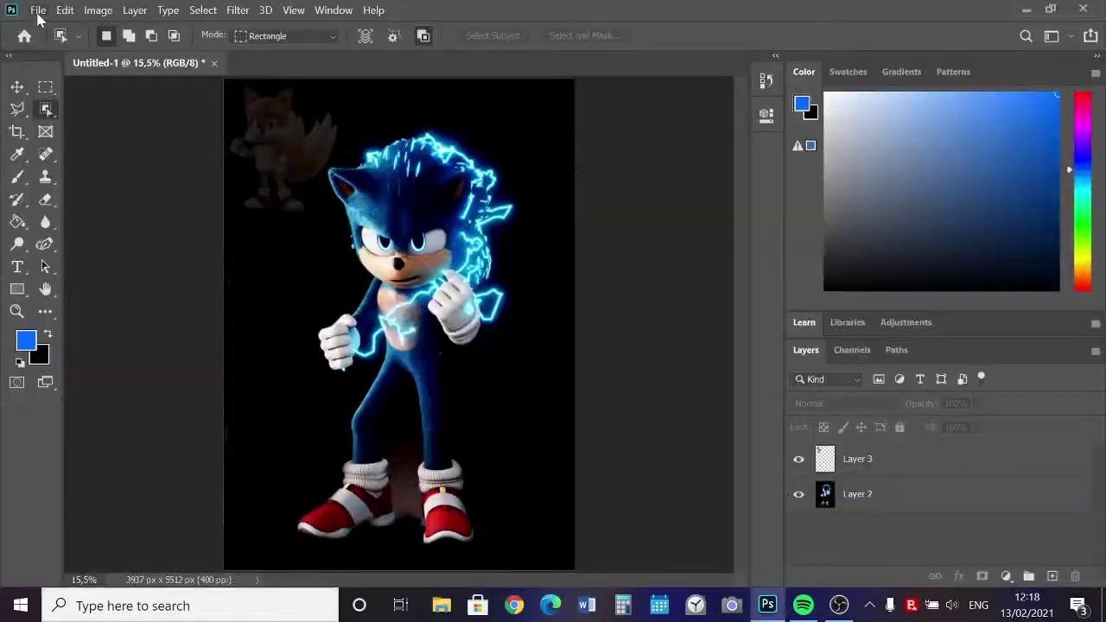
Bring the cut-out Shadow PNG into the poster, scaled down to the left of Sonic.
key(ctrl+o)
click(407, 415)
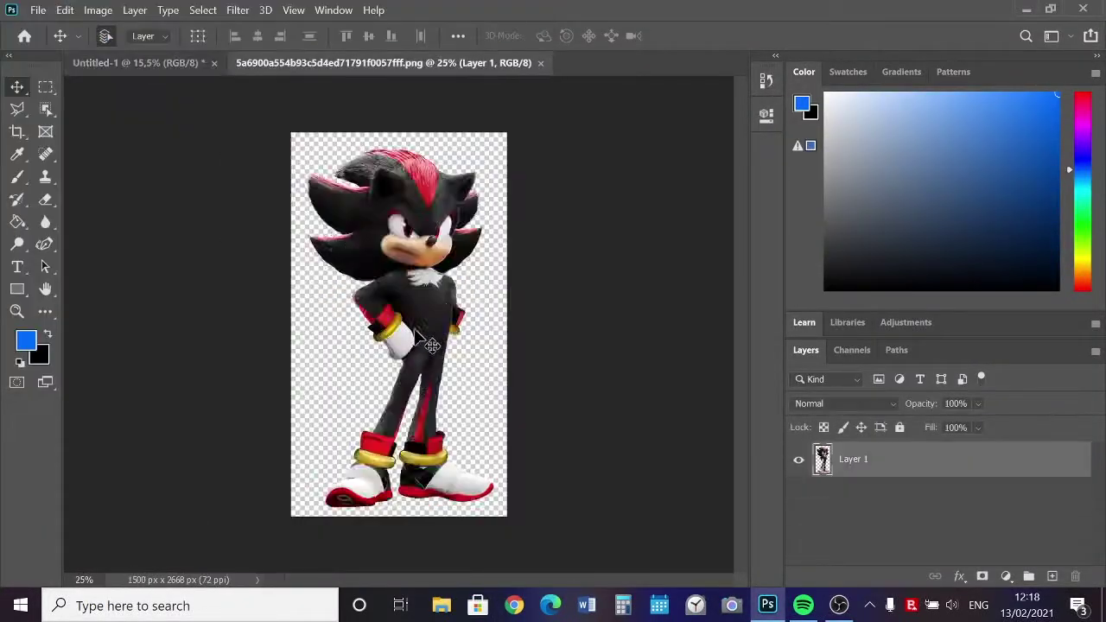
click(65, 9)
click(130, 363)
drag(518, 225, 224, 414)
drag(271, 317, 361, 297)
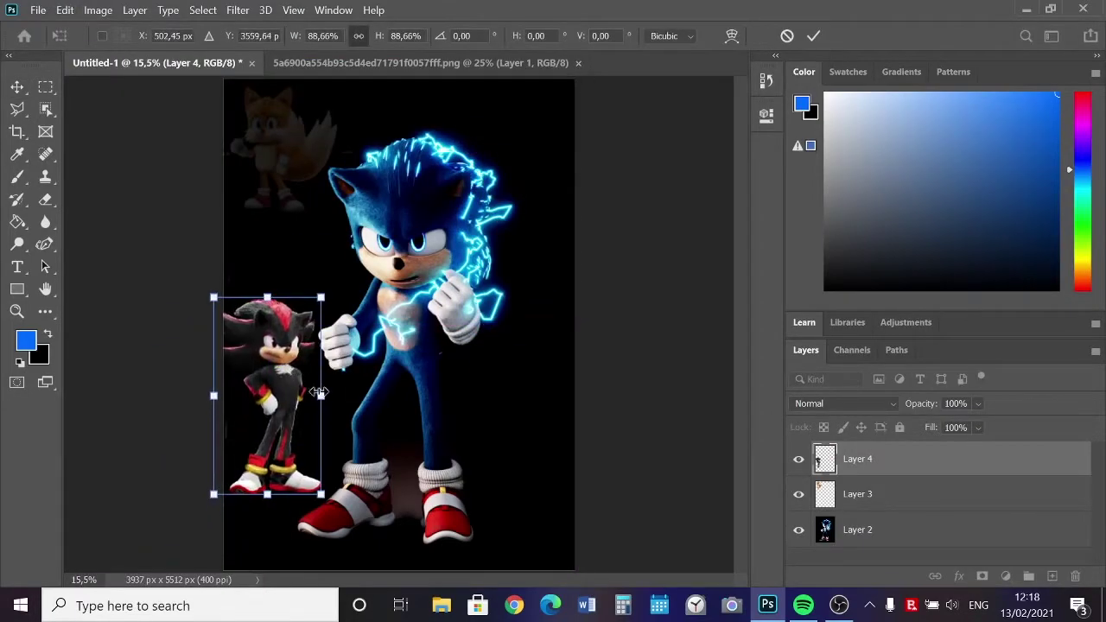
click(65, 9)
key(Escape)
key(Return)
Fade the Shadow layer to 30% opacity and close the Shadow document.
click(954, 403)
text(30)
key(Tab)
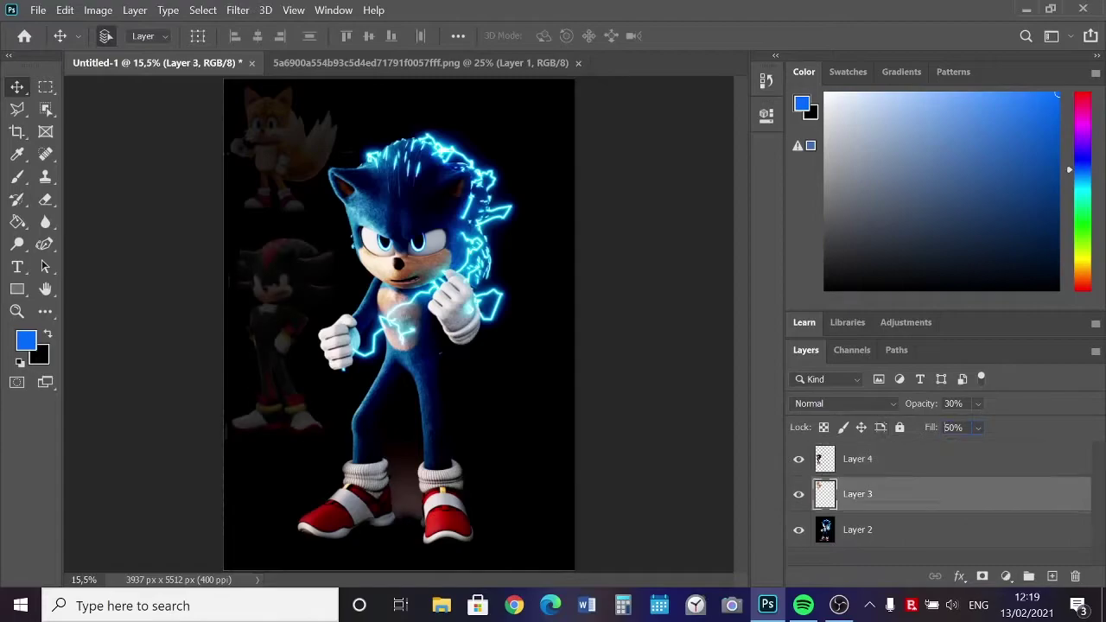
click(942, 558)
click(541, 63)
Open the Dr. Eggman PNG from the File menu.
click(39, 10)
click(43, 47)
click(481, 173)
Carry the Eggman layer into Untitled-1 and enlarge it with Free Transform.
key(Return)
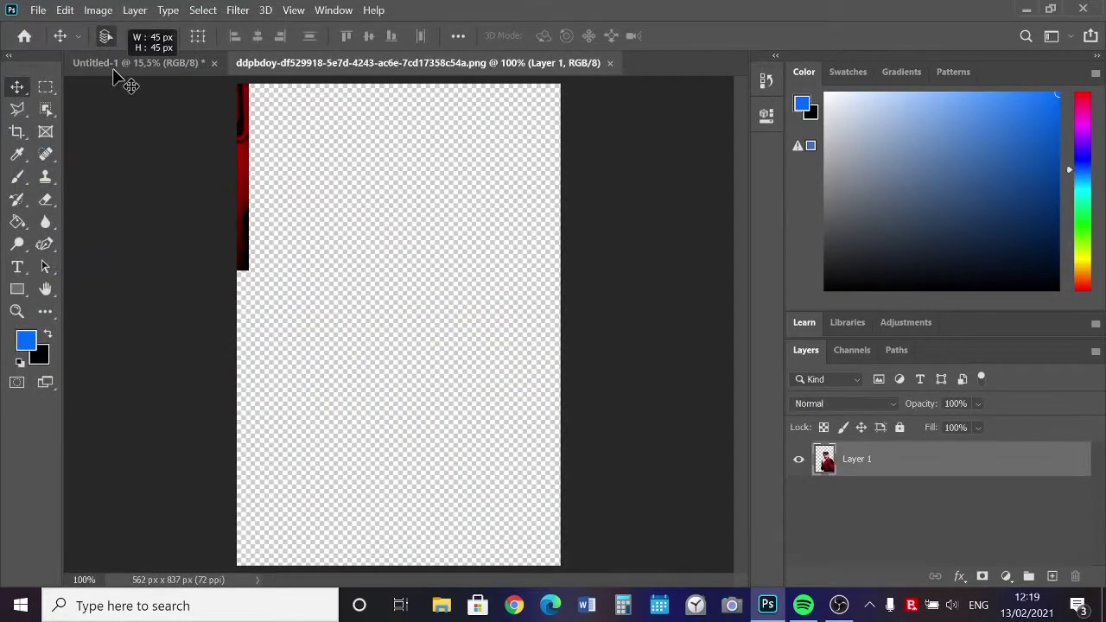
mouse_move(243, 216)
mouse_down()
mouse_move(528, 380)
mouse_move(573, 395)
mouse_up()
click(65, 9)
click(147, 361)
key(Return)
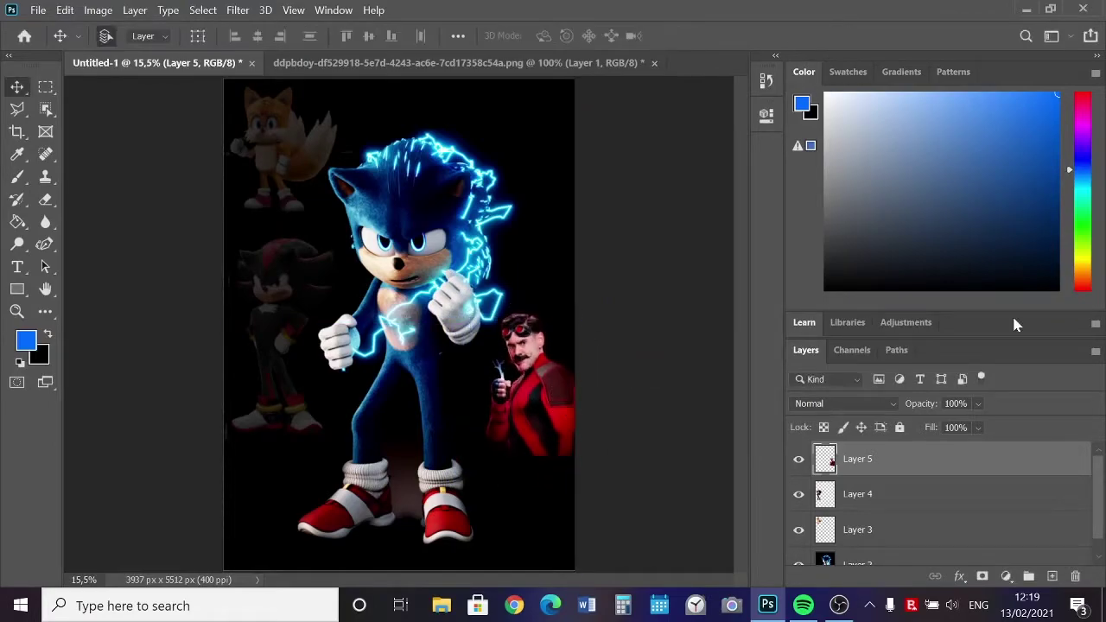
Fade Eggman to 30% opacity, close his PNG, and move him to the top right.
key(3)
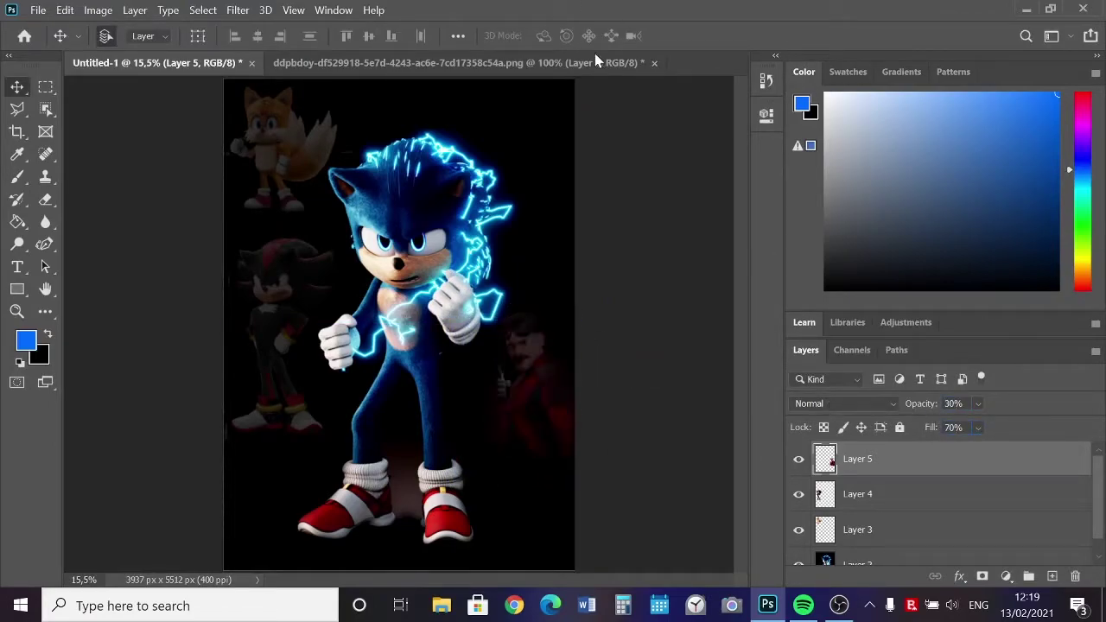
click(594, 63)
key(ctrl+w)
drag(541, 356, 532, 149)
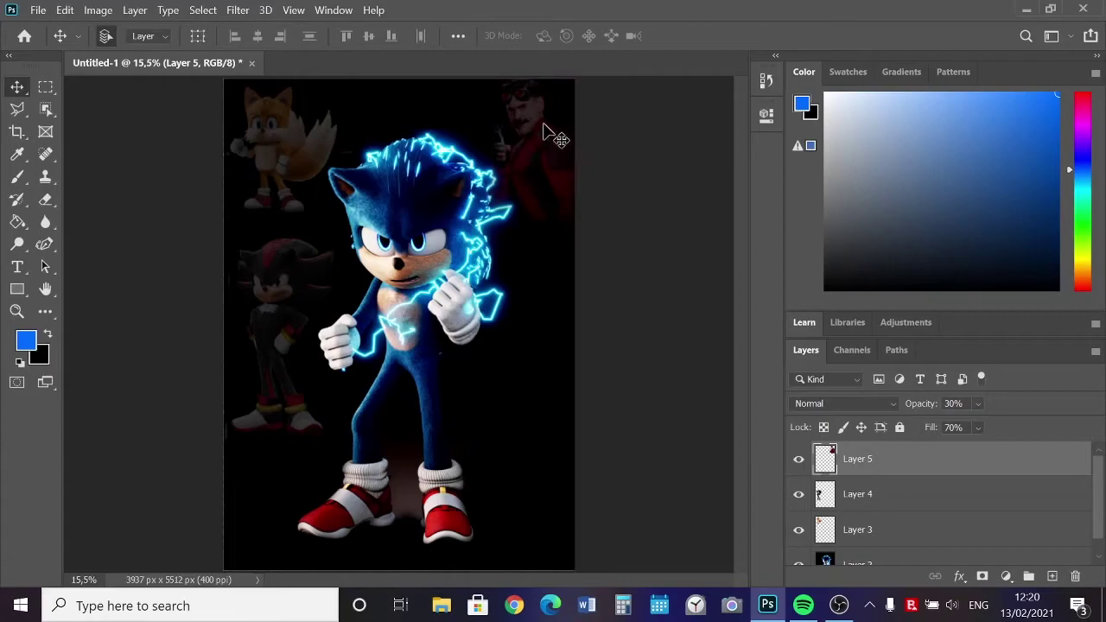
Open chaos emeralds.png and drag it into the poster document.
click(38, 10)
click(52, 42)
double_click(477, 113)
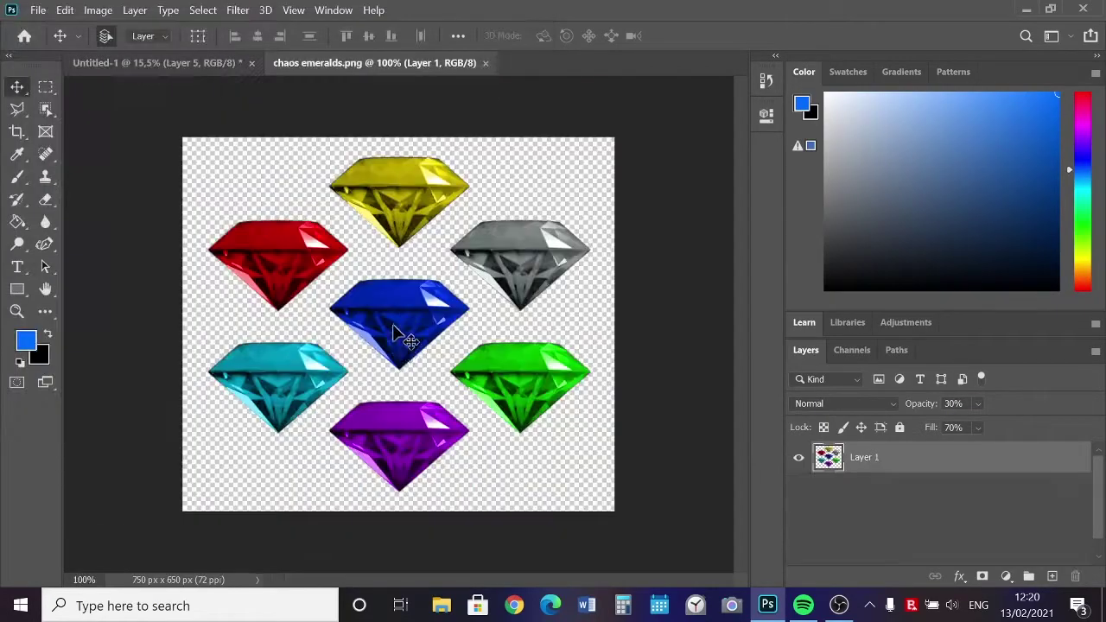
mouse_move(395, 384)
mouse_down()
mouse_move(518, 434)
mouse_move(536, 390)
mouse_up()
Shrink the emeralds, place them at Sonic's lower right, and zoom in.
click(65, 10)
click(95, 298)
key(Return)
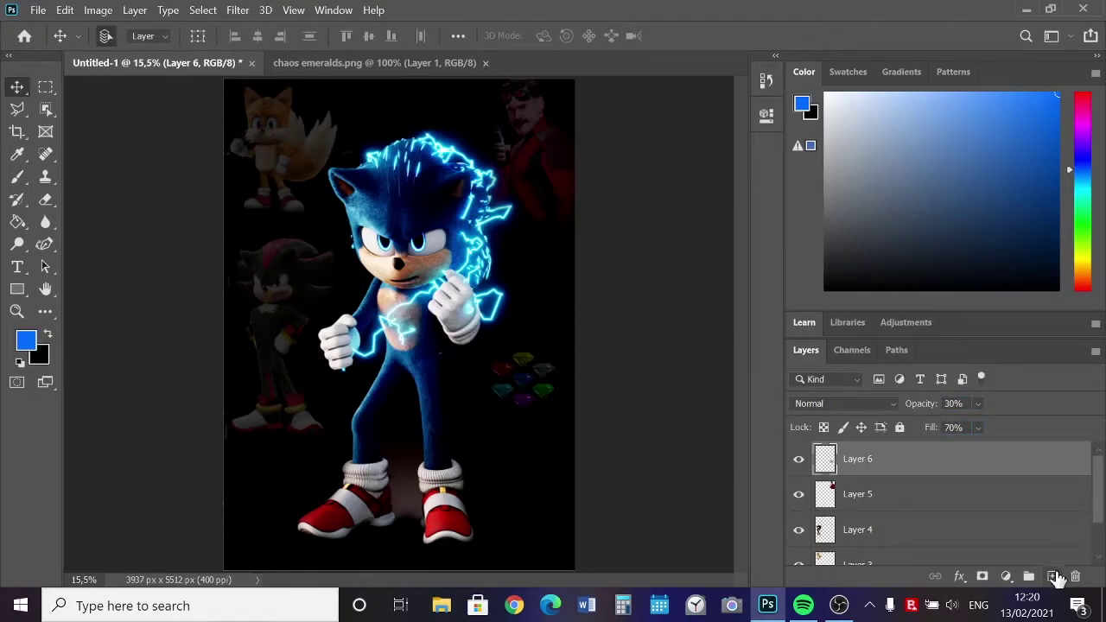
key(ctrl+1)
Bring the emeralds into view, set the foreground to red and choose a Brush preset.
drag(484, 583, 581, 584)
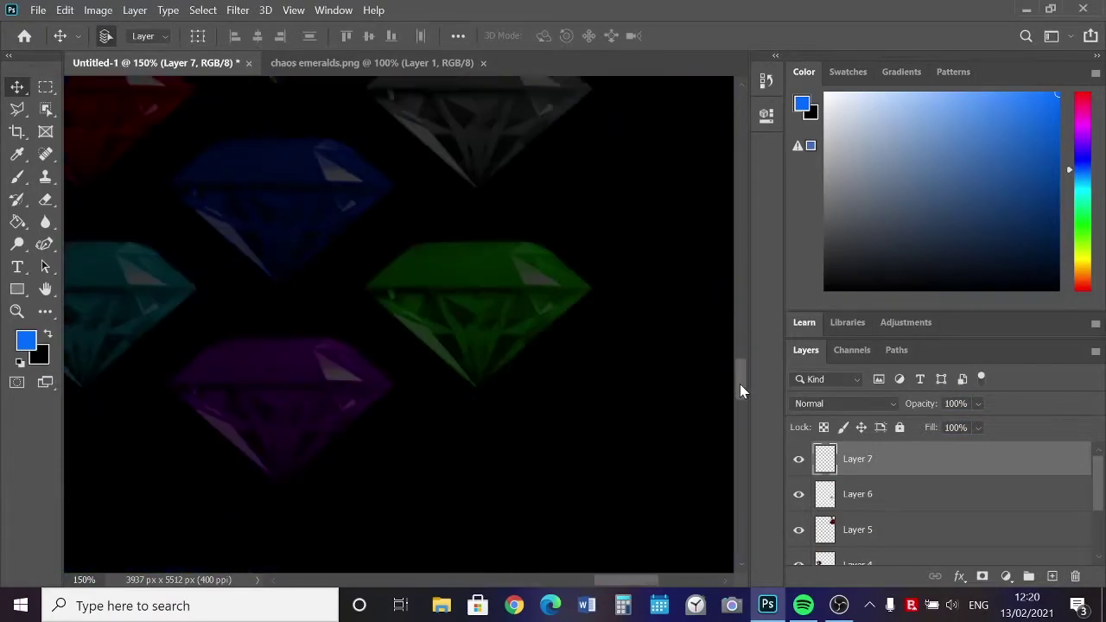
scroll(582, 589, up, 1)
scroll(582, 589, up, 1)
scroll(582, 589, up, 1)
scroll(733, 385, up, 1)
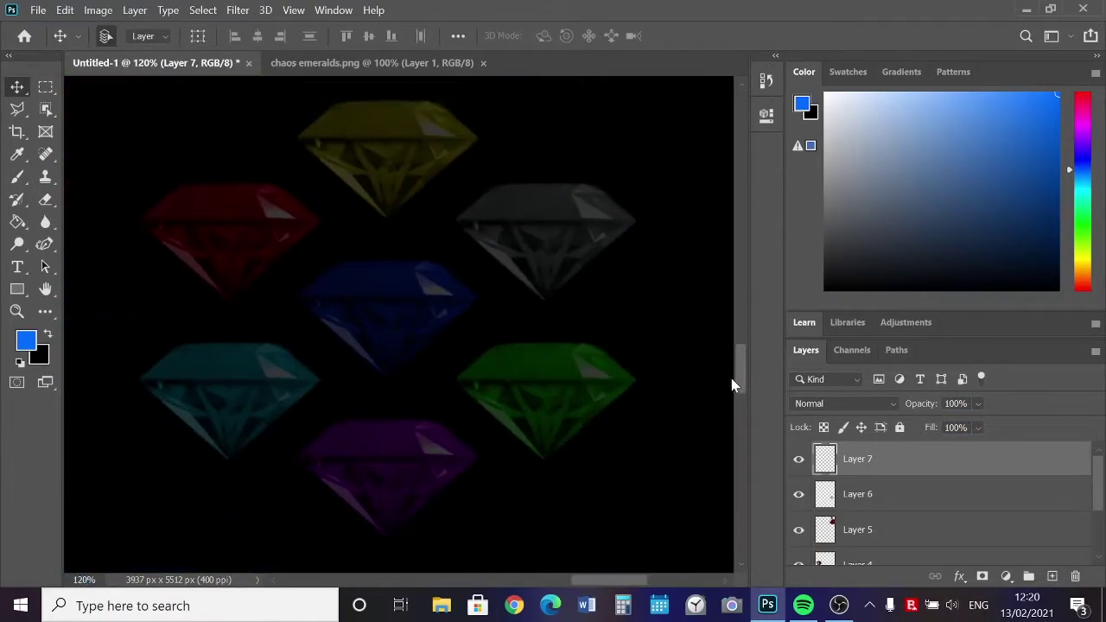
click(1089, 296)
click(18, 176)
click(115, 36)
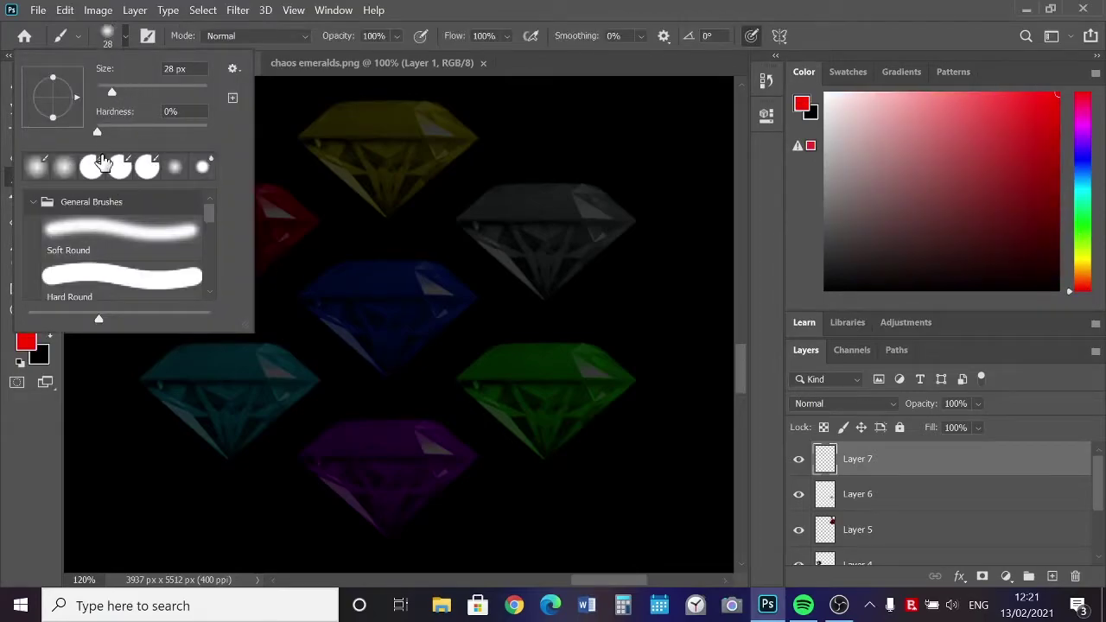
double_click(126, 38)
click(223, 339)
Paint red strokes on the red emerald in Color Dodge and try the layer in Overlay.
click(229, 229)
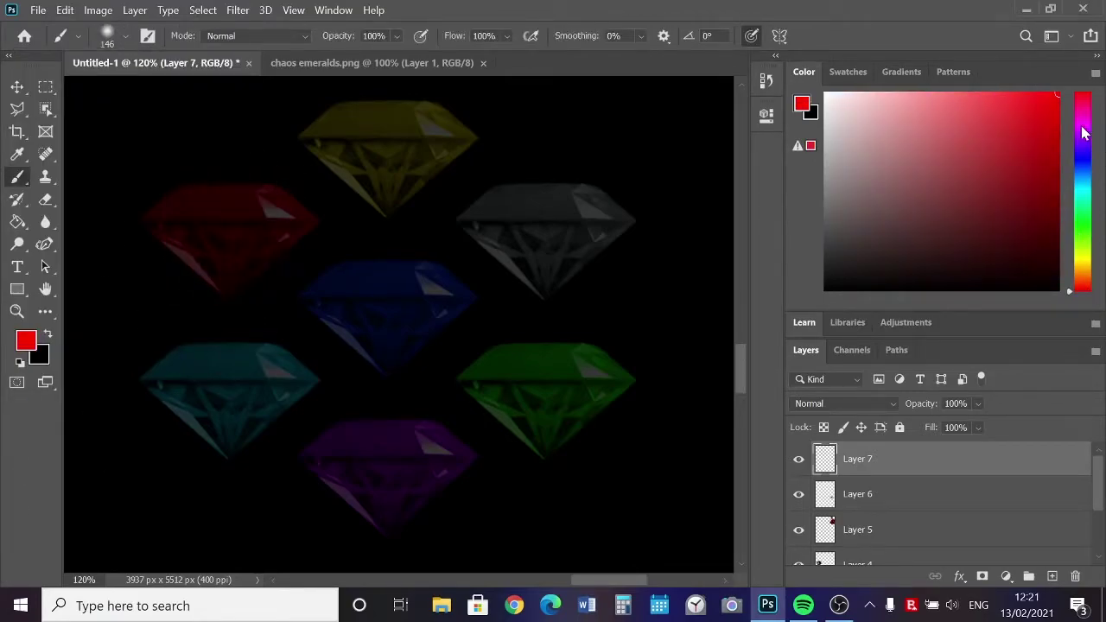
click(214, 239)
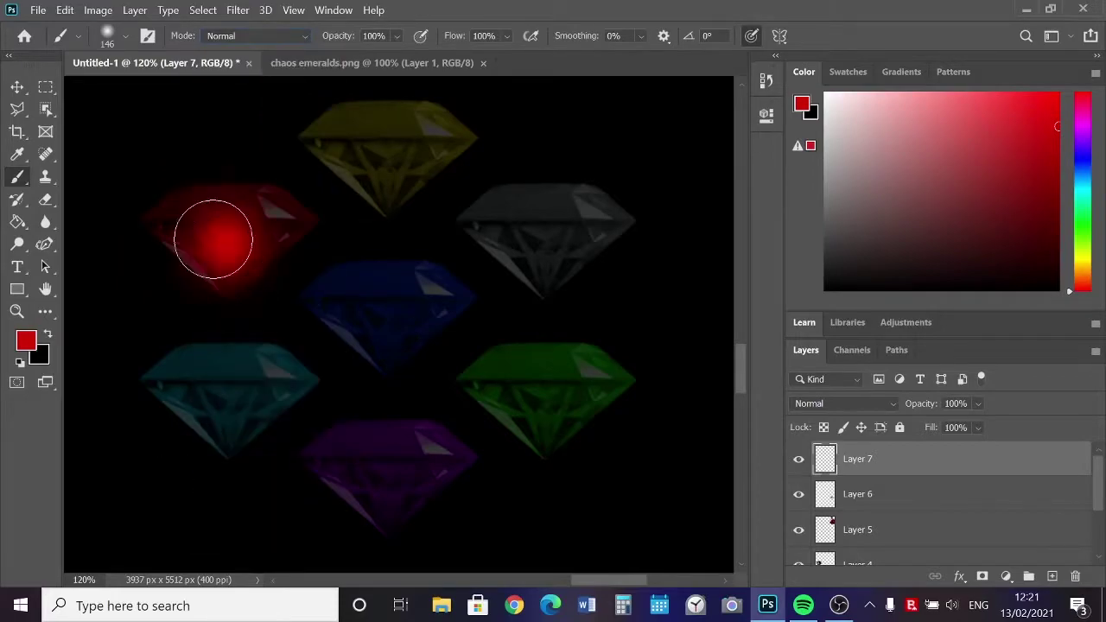
click(255, 35)
click(289, 224)
drag(268, 211, 164, 207)
click(843, 403)
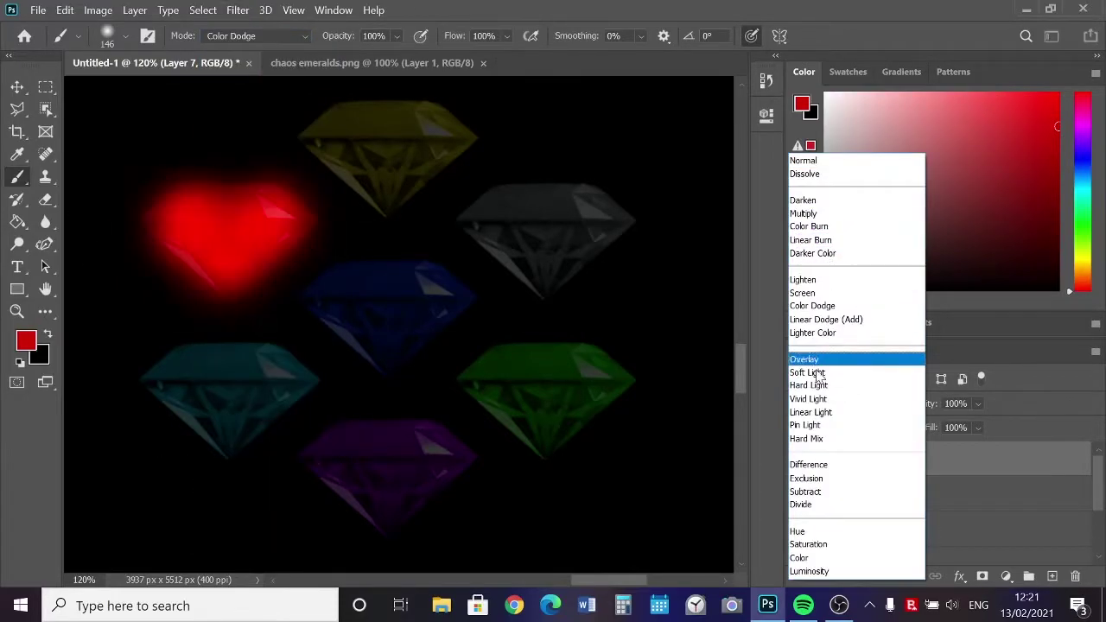
click(829, 373)
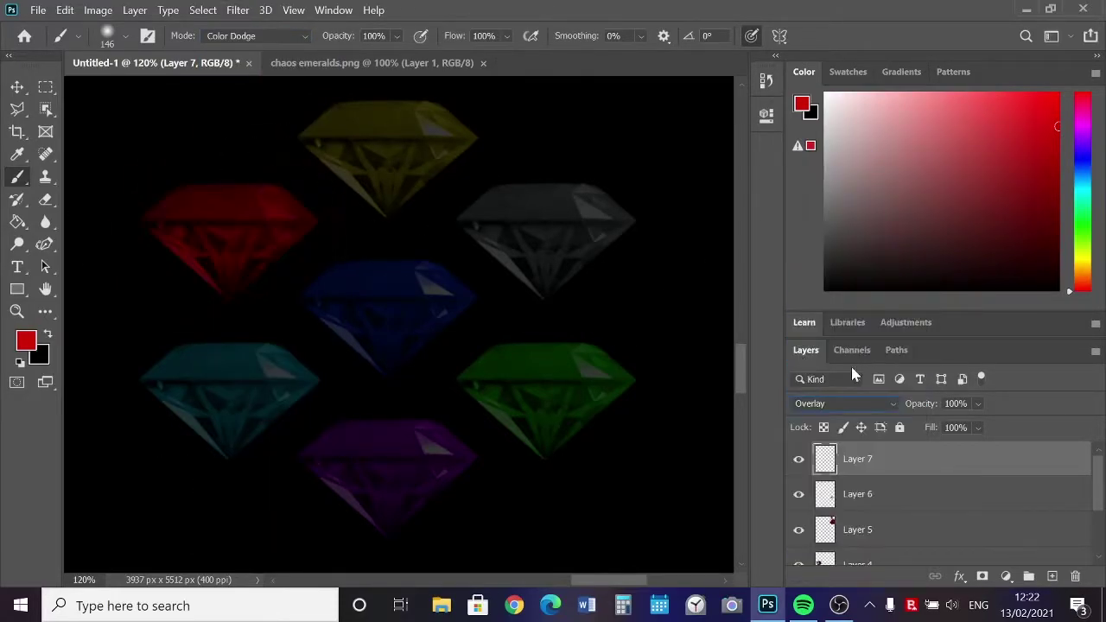
click(804, 358)
click(843, 403)
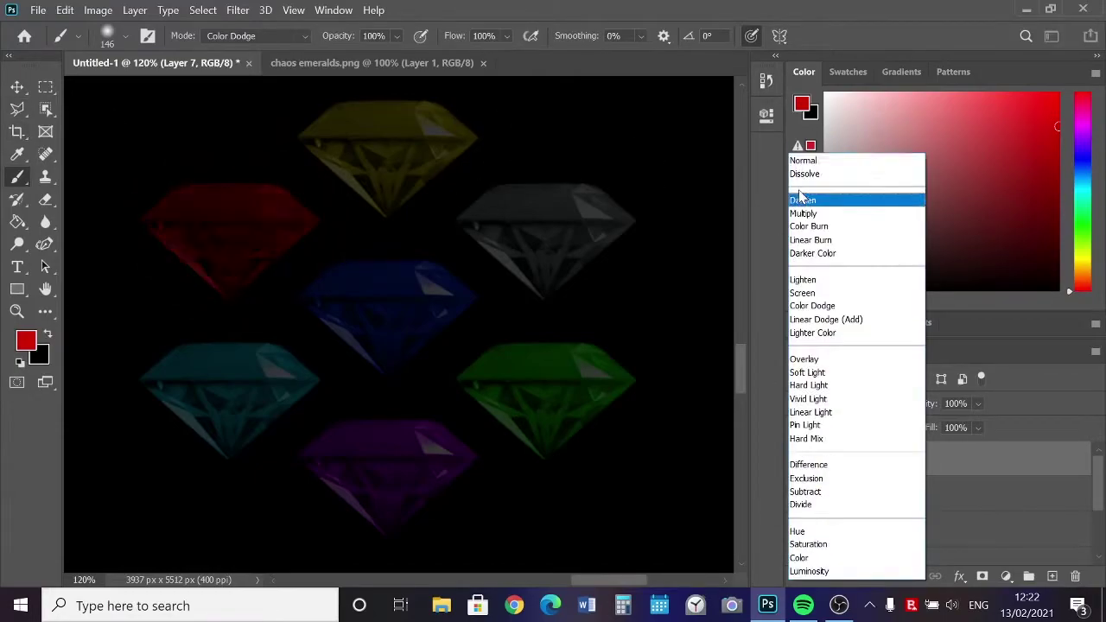
Try Overlay and Color brush modes, settling on Color Dodge for the brush.
key(Escape)
click(255, 35)
click(262, 371)
click(250, 36)
click(246, 51)
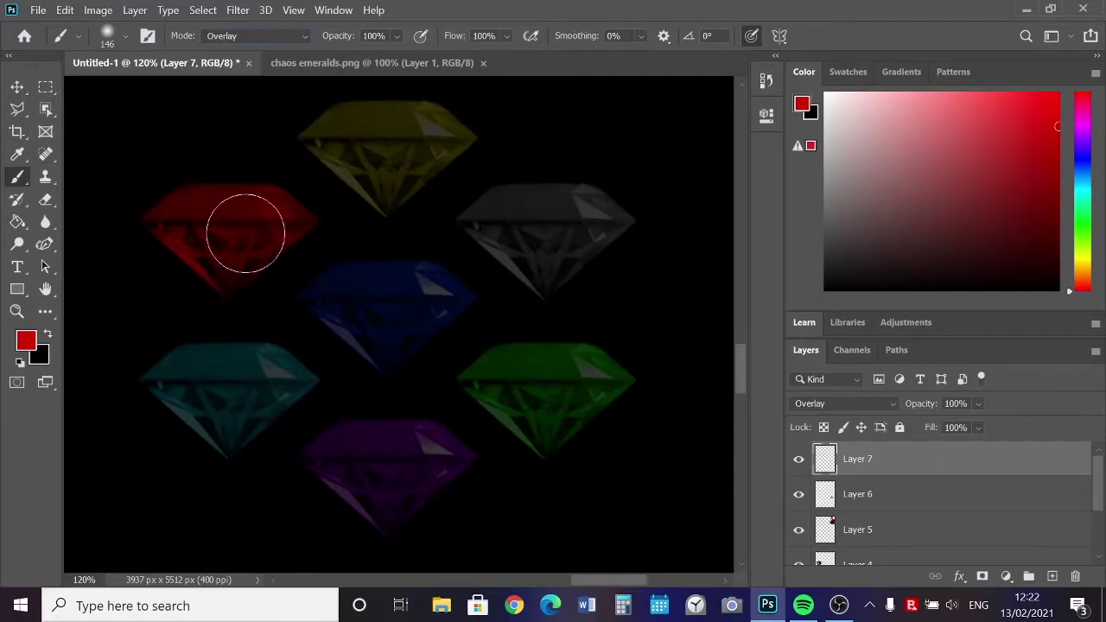
click(220, 475)
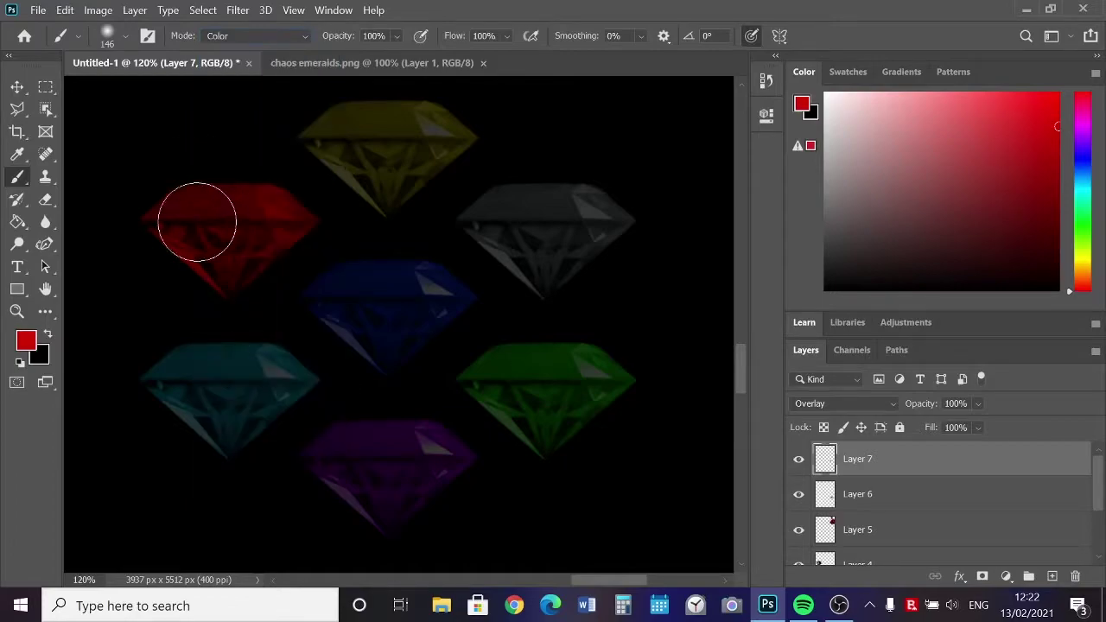
click(255, 35)
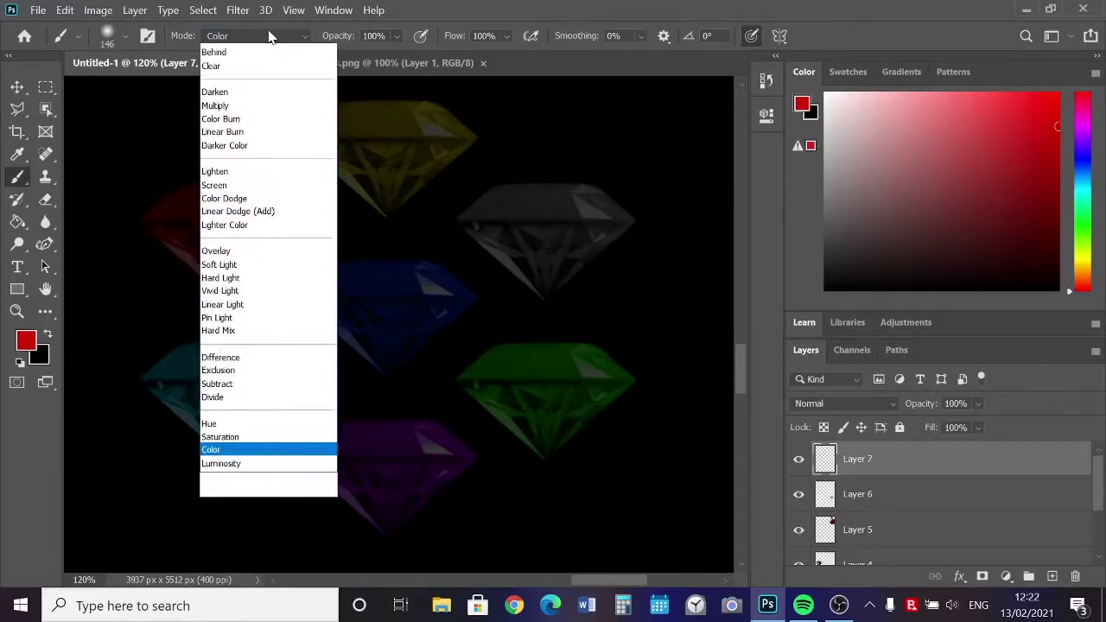
click(246, 219)
Undo the two red test strokes and reduce the brush size.
key(ctrl+z)
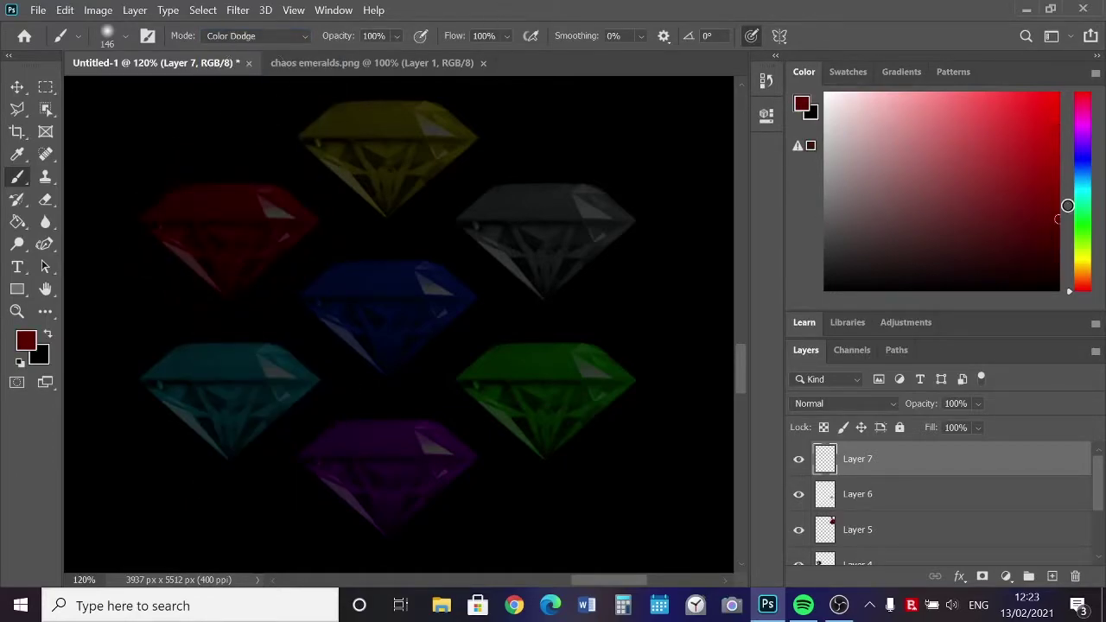
key(ctrl+z)
right_click(157, 93)
drag(163, 86, 157, 93)
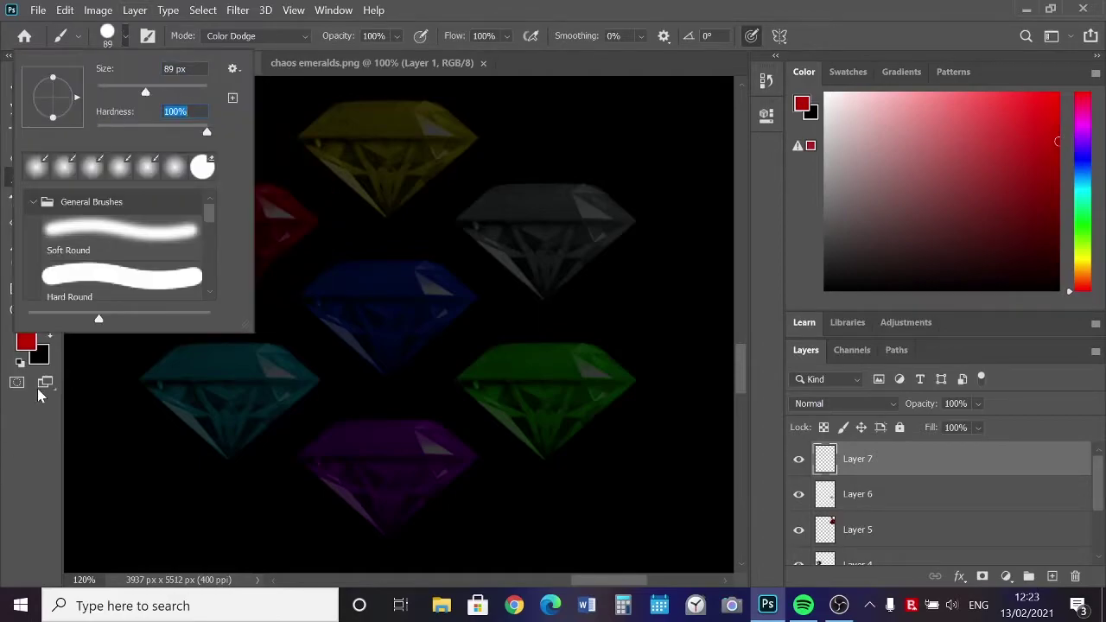
With a soft round brush, paint red, yellow and white glows over their emeralds.
double_click(34, 172)
mouse_move(198, 230)
mouse_down()
mouse_move(234, 242)
mouse_move(272, 223)
mouse_up()
key(ctrl+z)
mouse_move(193, 222)
mouse_down()
mouse_move(198, 242)
mouse_move(259, 241)
mouse_up()
click(1058, 94)
drag(427, 158, 450, 139)
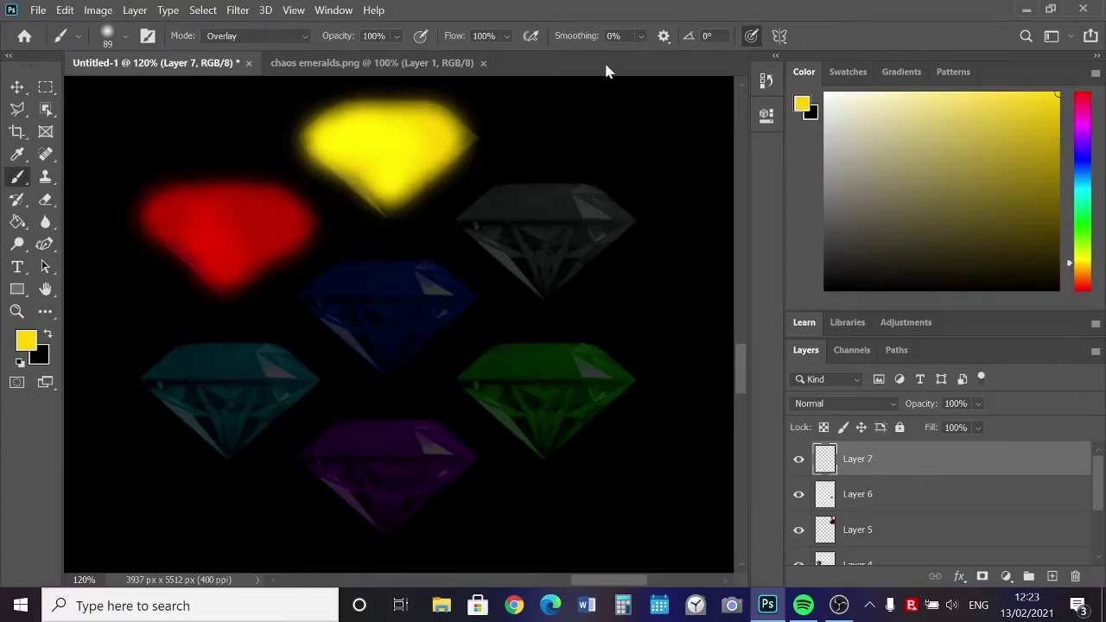
mouse_move(519, 207)
mouse_down()
mouse_move(548, 257)
mouse_move(588, 199)
mouse_up()
key(ctrl+z)
drag(501, 225, 538, 205)
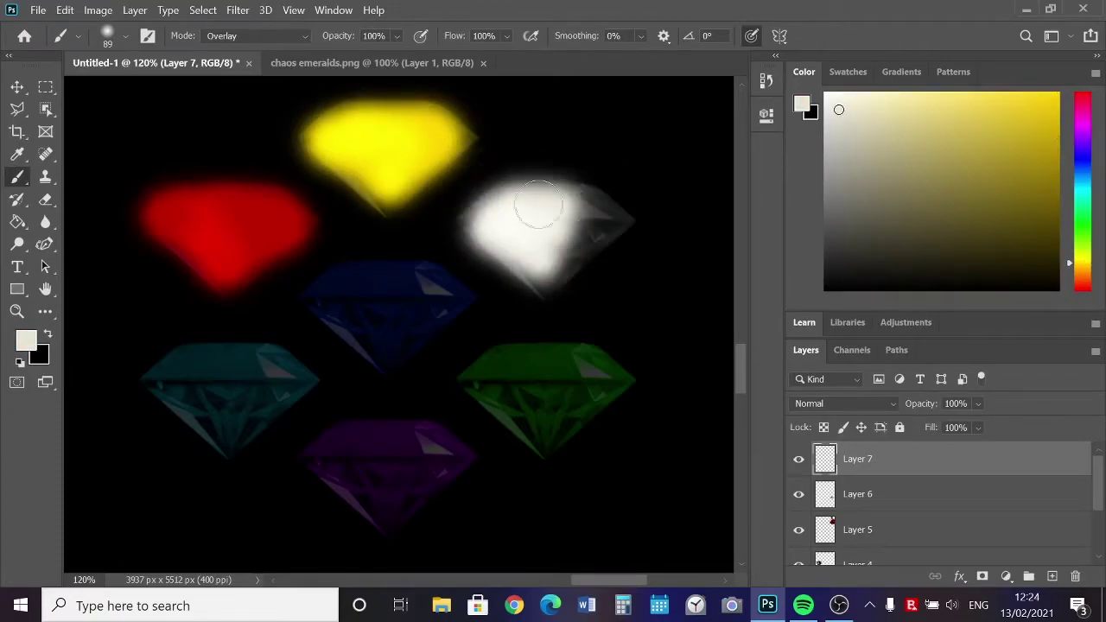
Paint green, purple, cyan and blue glows over the remaining gems.
click(1083, 224)
click(1059, 93)
mouse_move(493, 380)
mouse_down()
mouse_move(536, 380)
mouse_move(570, 432)
mouse_up()
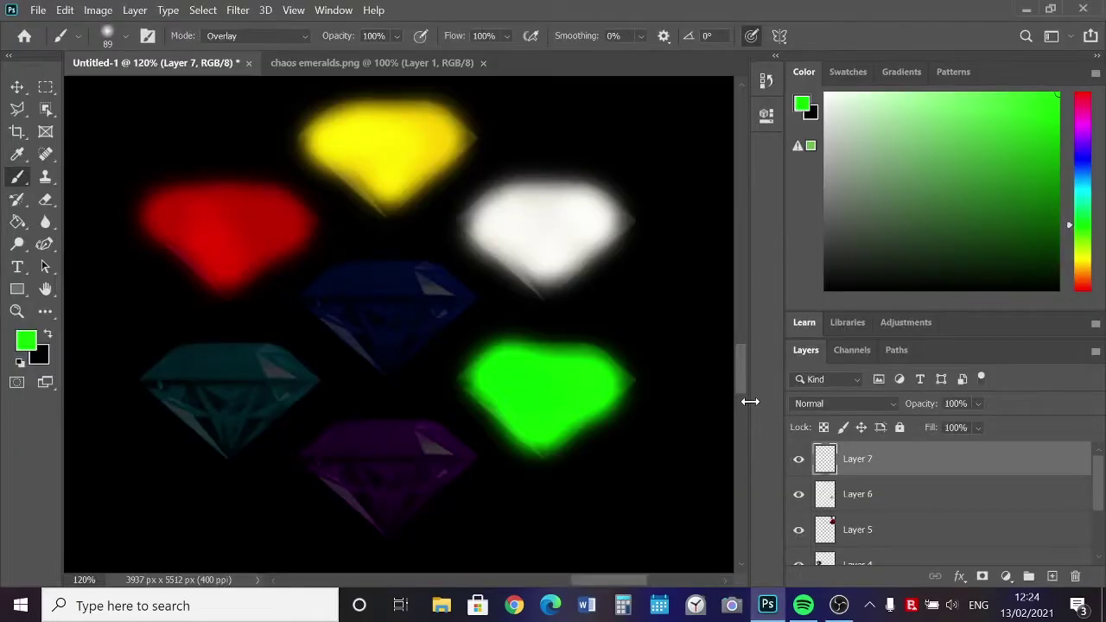
click(1083, 134)
drag(406, 467, 335, 461)
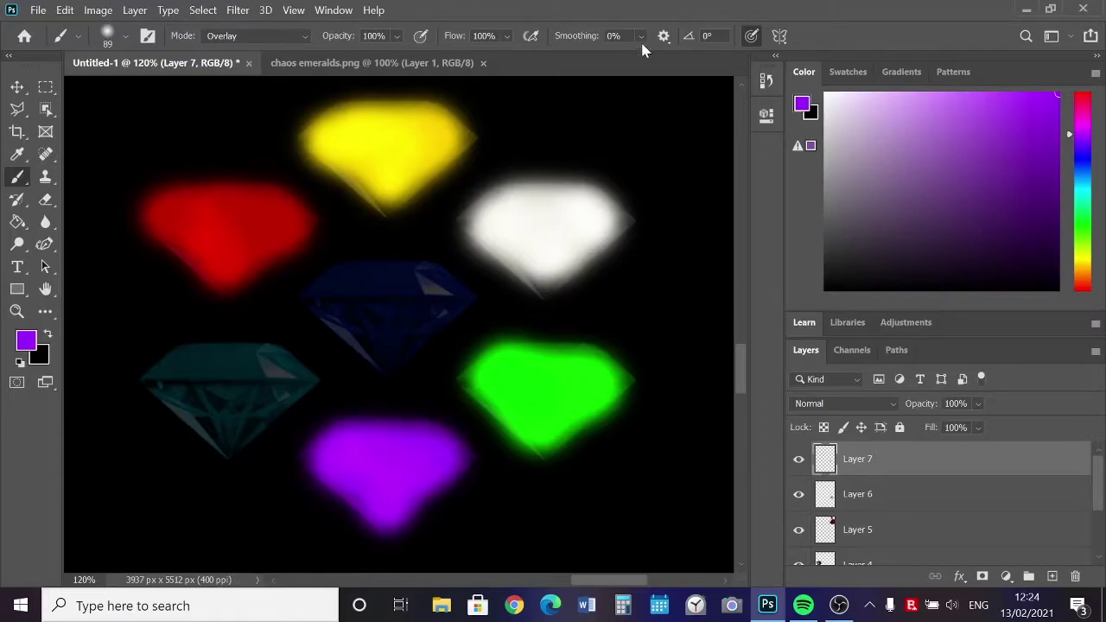
click(1083, 179)
mouse_move(156, 380)
mouse_down()
mouse_move(233, 371)
mouse_move(276, 432)
mouse_move(173, 415)
mouse_up()
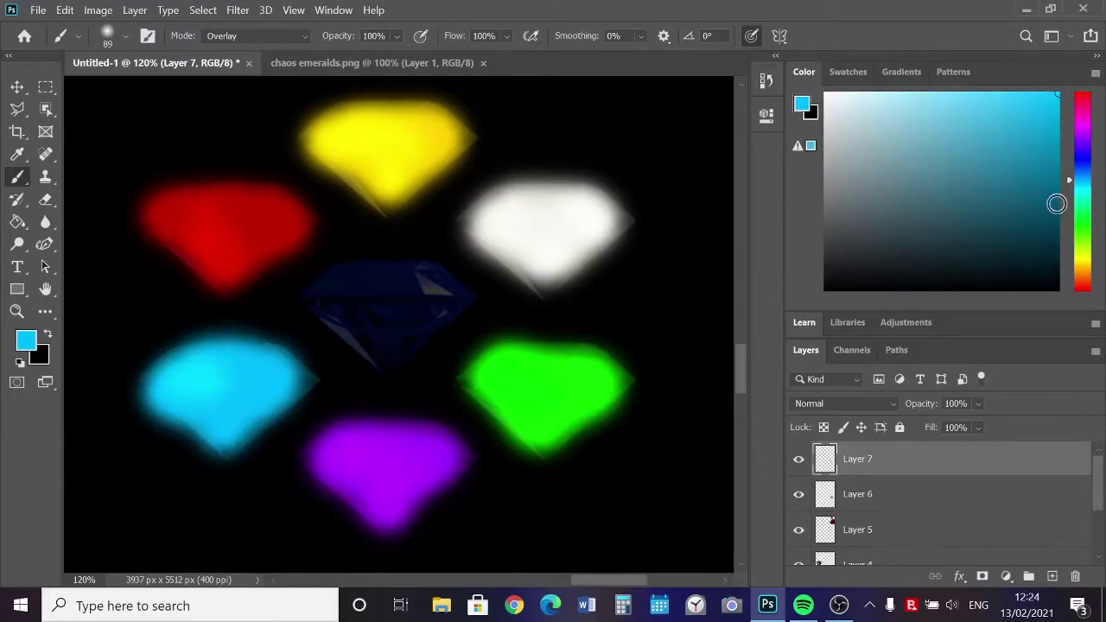
click(1083, 162)
drag(345, 294, 383, 341)
Try Linear Light on the glow layer, then delete it and reset the gem layer to Normal.
click(843, 404)
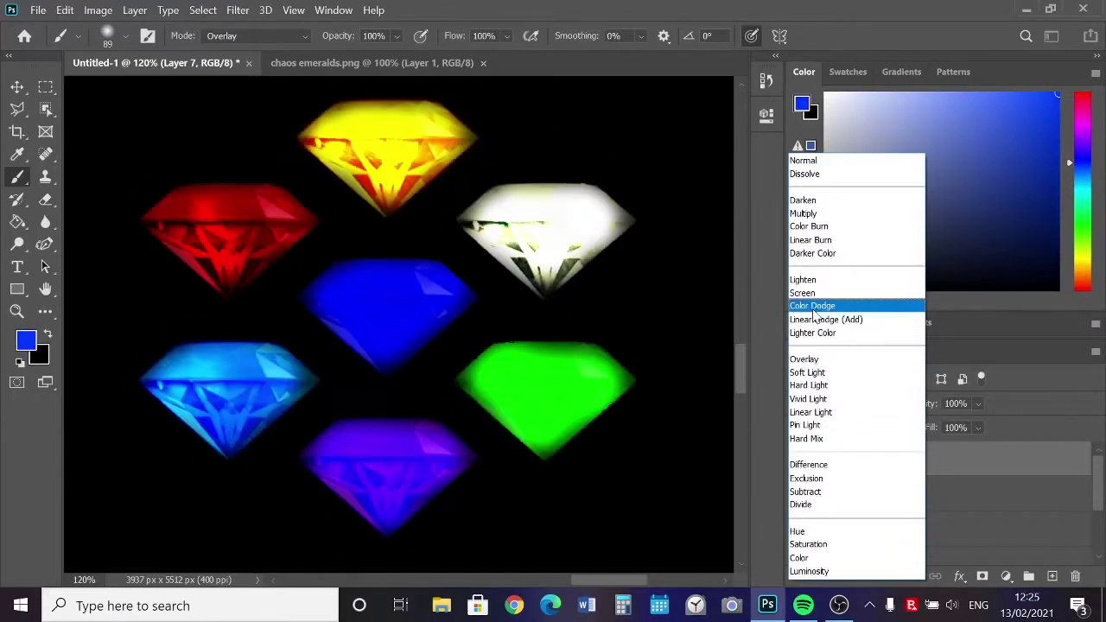
click(804, 412)
key(e)
mouse_move(415, 285)
mouse_down()
mouse_move(336, 276)
mouse_move(204, 432)
mouse_up()
click(843, 403)
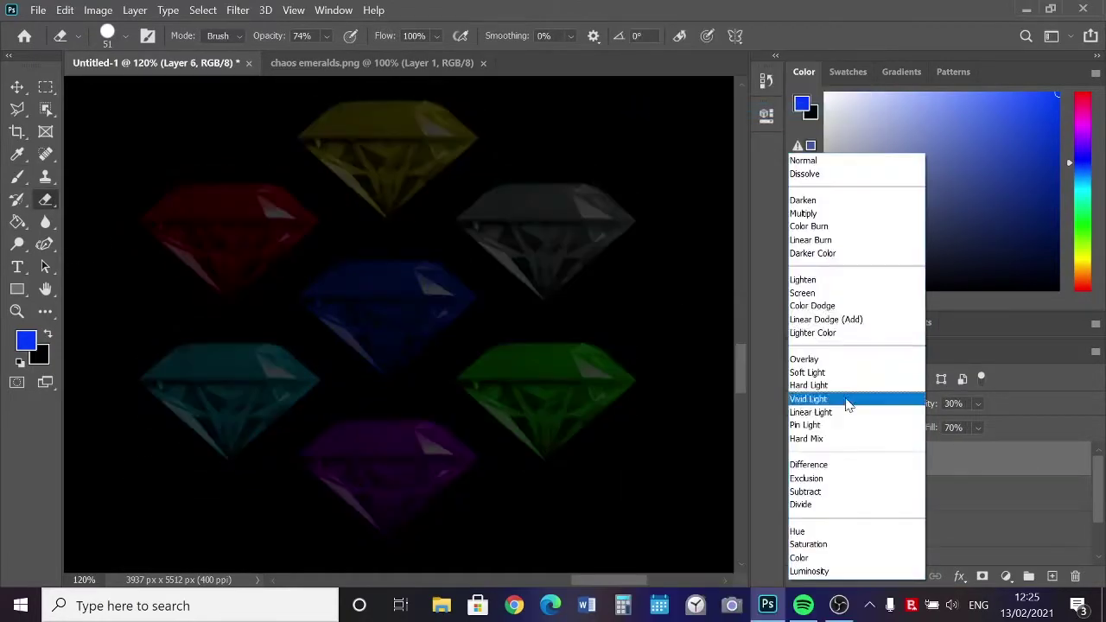
click(839, 159)
Raise the gems' contrast with Brightness/Contrast and apply a Radial Blur.
key(i)
click(99, 10)
click(328, 49)
drag(845, 389, 906, 398)
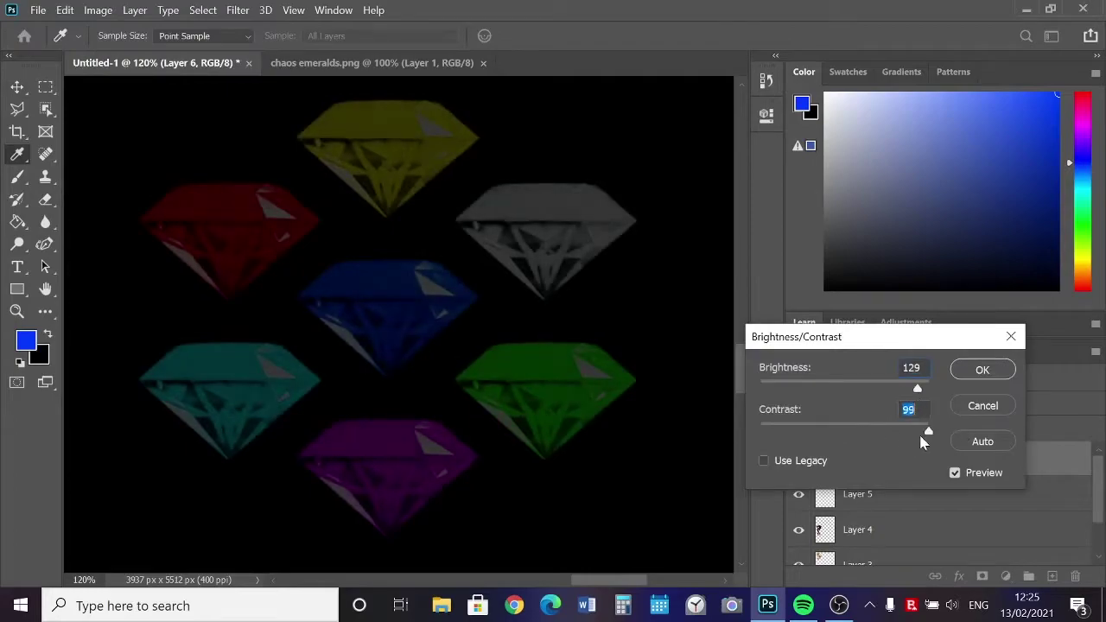
click(982, 369)
click(238, 9)
click(493, 305)
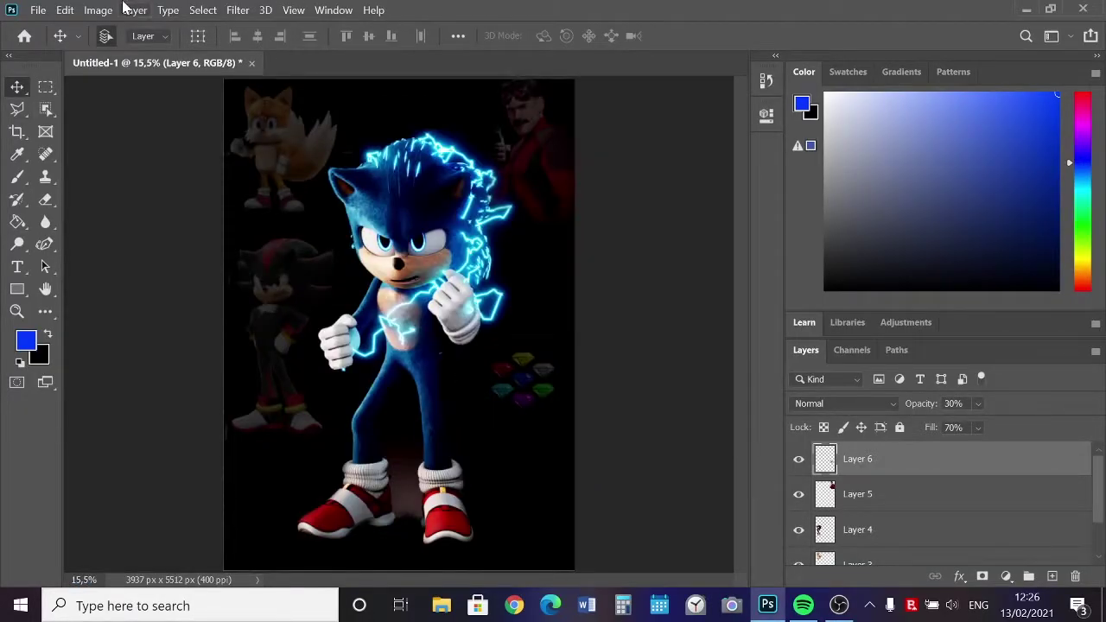
Open SONICPRIME.png and move the logo into the poster, placing it low.
click(38, 10)
click(61, 49)
double_click(497, 363)
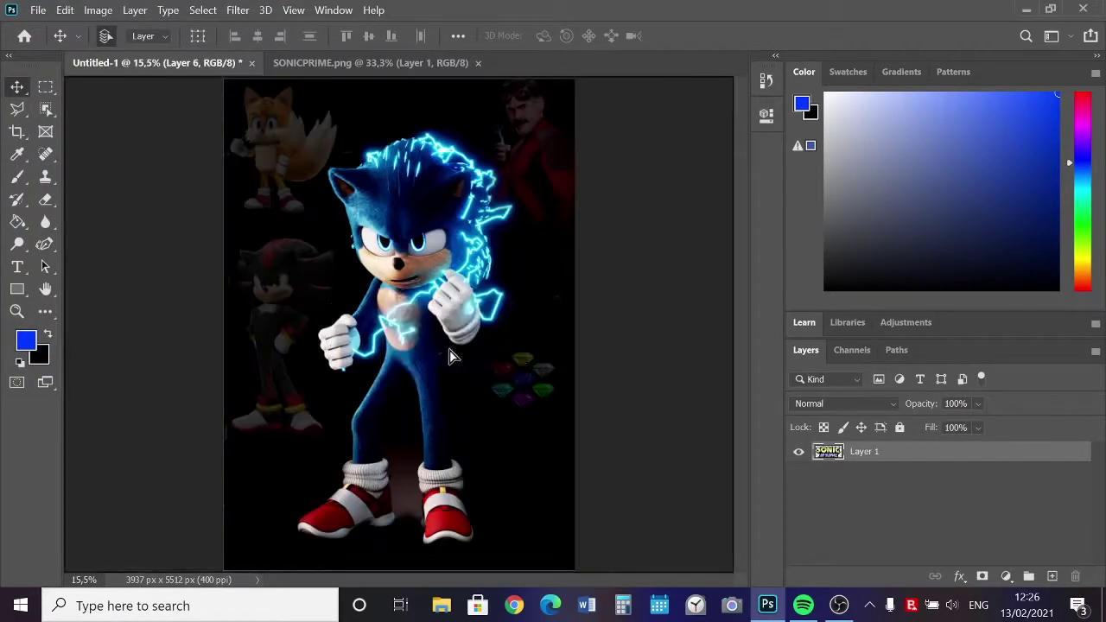
drag(496, 363, 442, 482)
click(65, 10)
click(99, 362)
mouse_move(405, 450)
mouse_down()
mouse_move(430, 458)
mouse_move(412, 455)
mouse_up()
key(Return)
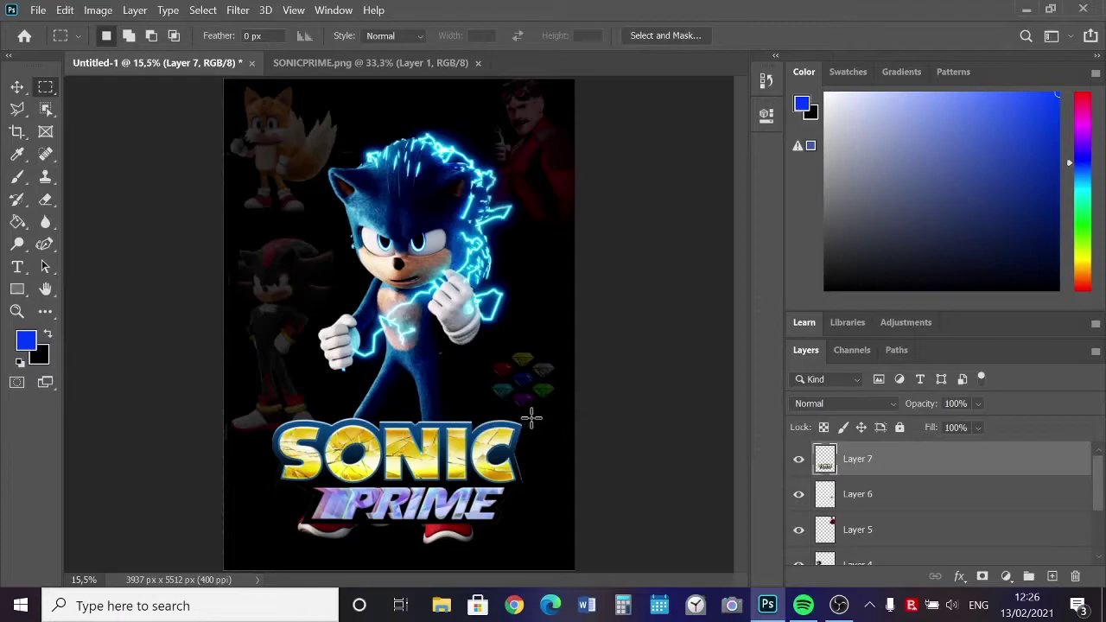
Scale the logo down above Sonic's feet and close the logo file.
click(65, 9)
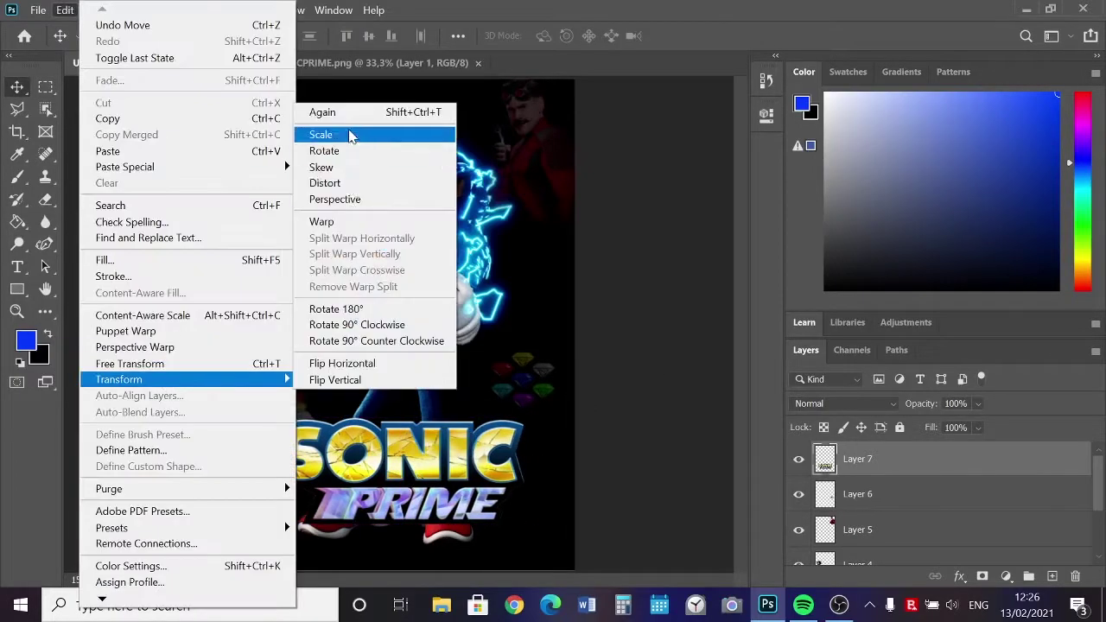
click(346, 133)
drag(440, 533, 499, 545)
key(Return)
click(477, 62)
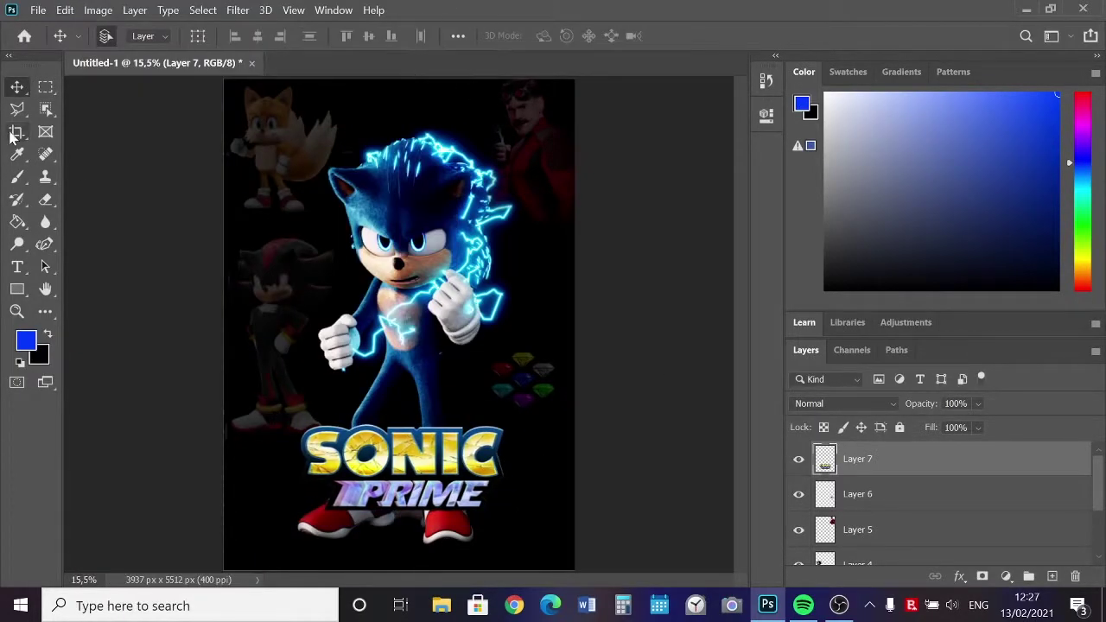
key(ctrl+o)
Open the stargate image, add a new layer and pick a hard round brush.
double_click(333, 346)
click(1053, 576)
key(b)
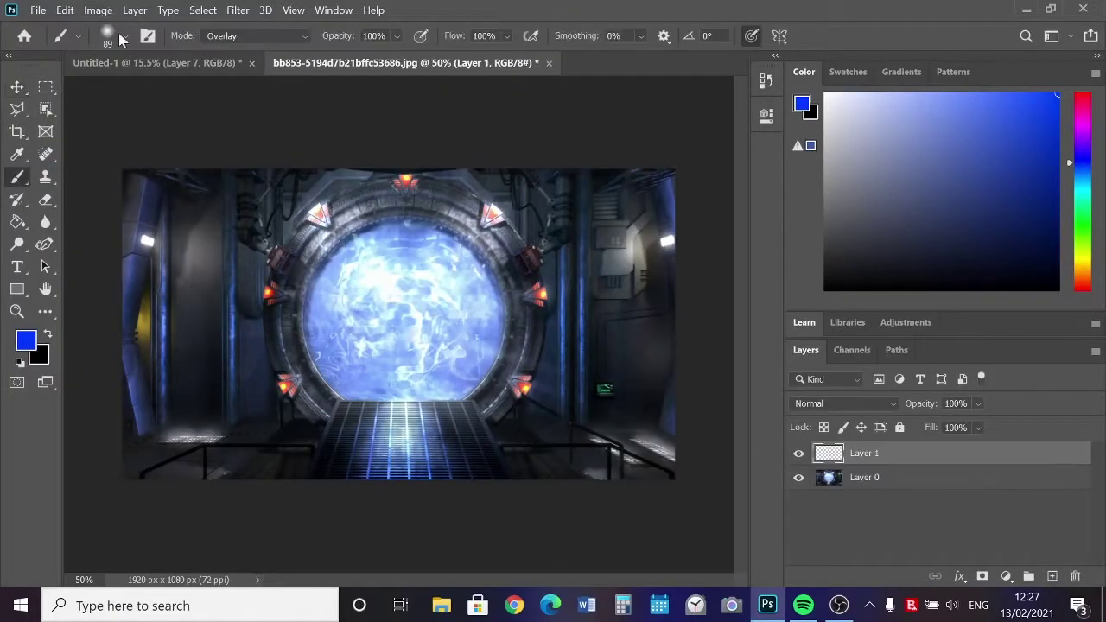
click(107, 35)
drag(208, 216, 206, 270)
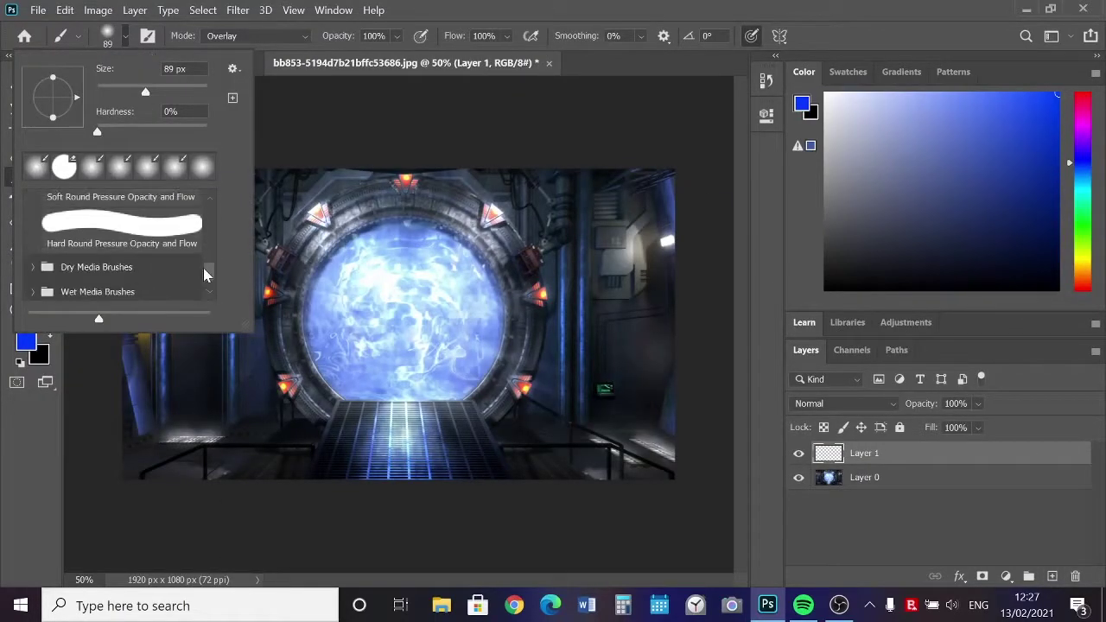
double_click(121, 231)
Paint a size-689 blue circle on the gate centre and blend it in Color Dodge.
click(107, 35)
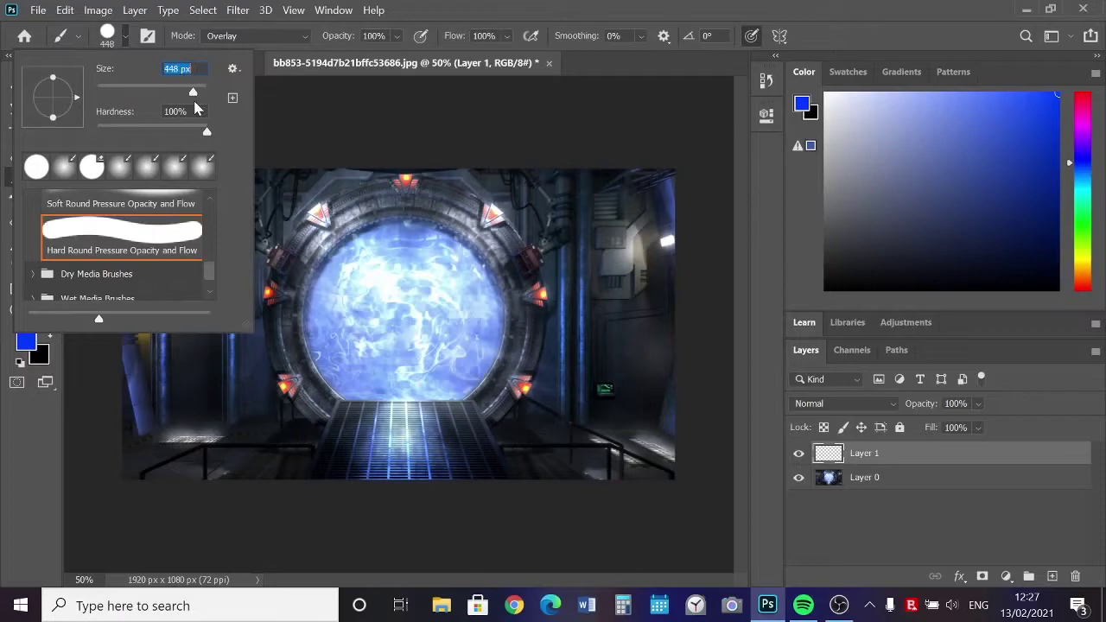
text(511)
key(Return)
click(126, 37)
text(689)
key(Return)
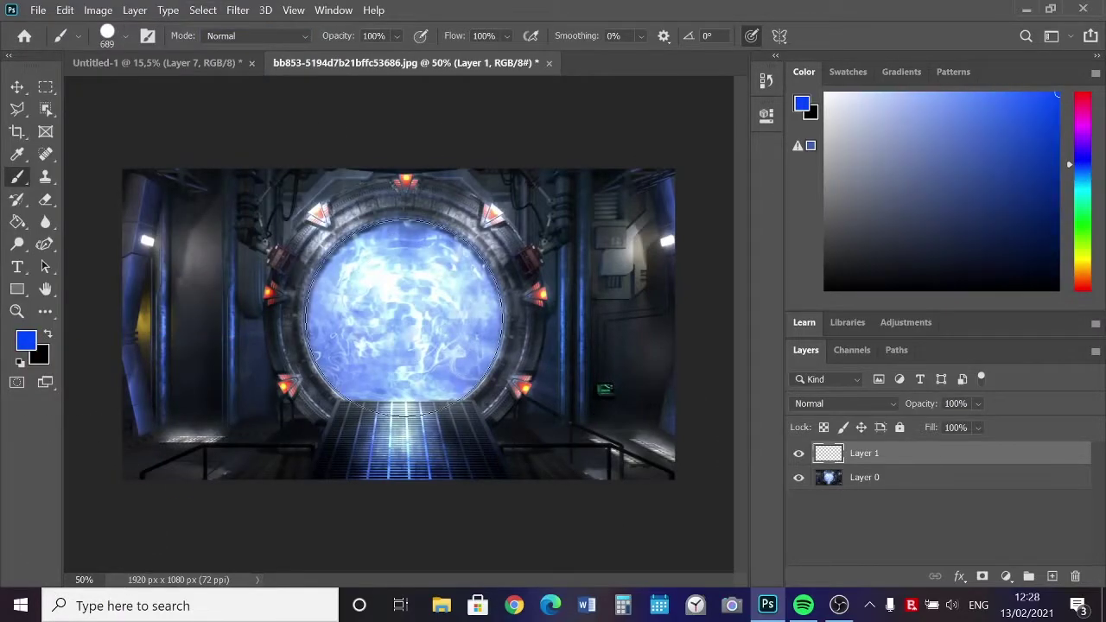
click(404, 318)
click(843, 404)
click(842, 304)
Switch to the Eraser with a soft round brush.
key(e)
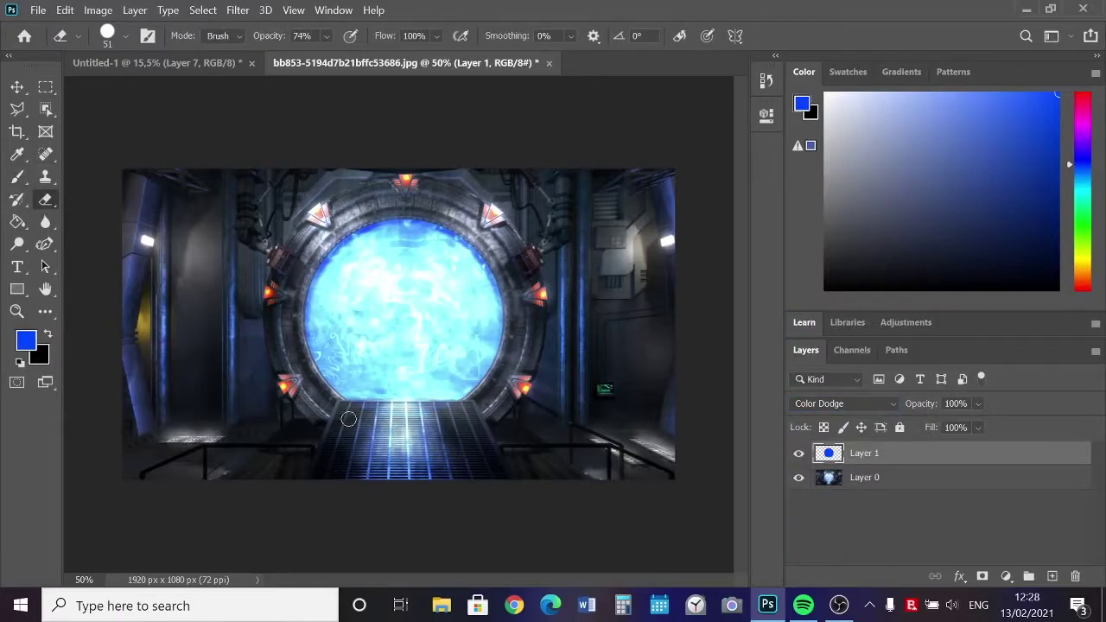
click(125, 36)
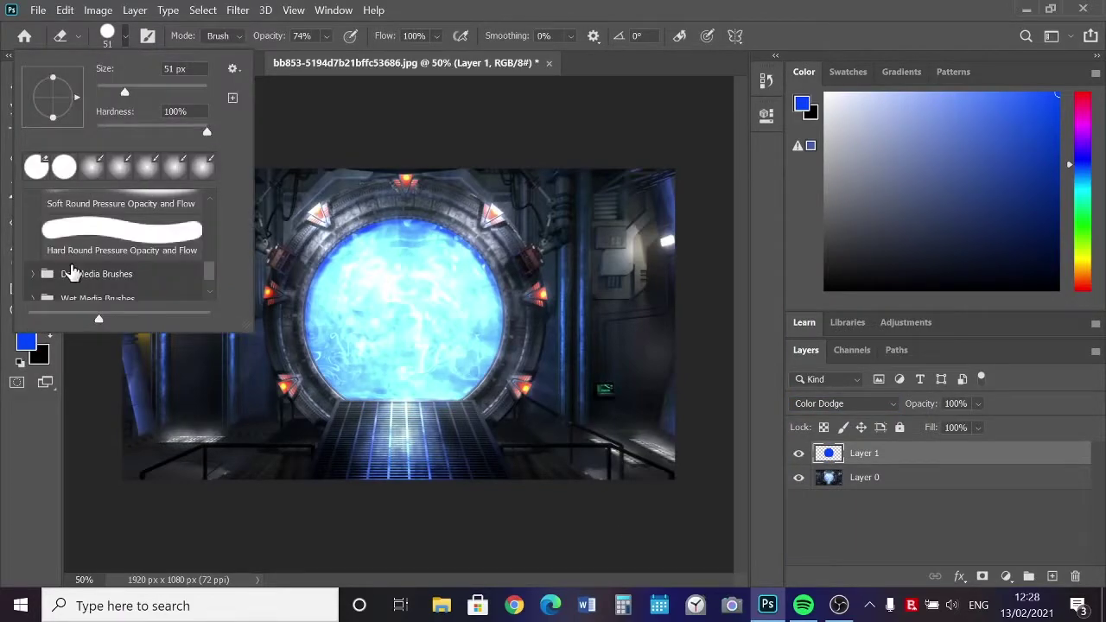
scroll(94, 256, up, 3)
scroll(92, 225, up, 2)
click(121, 220)
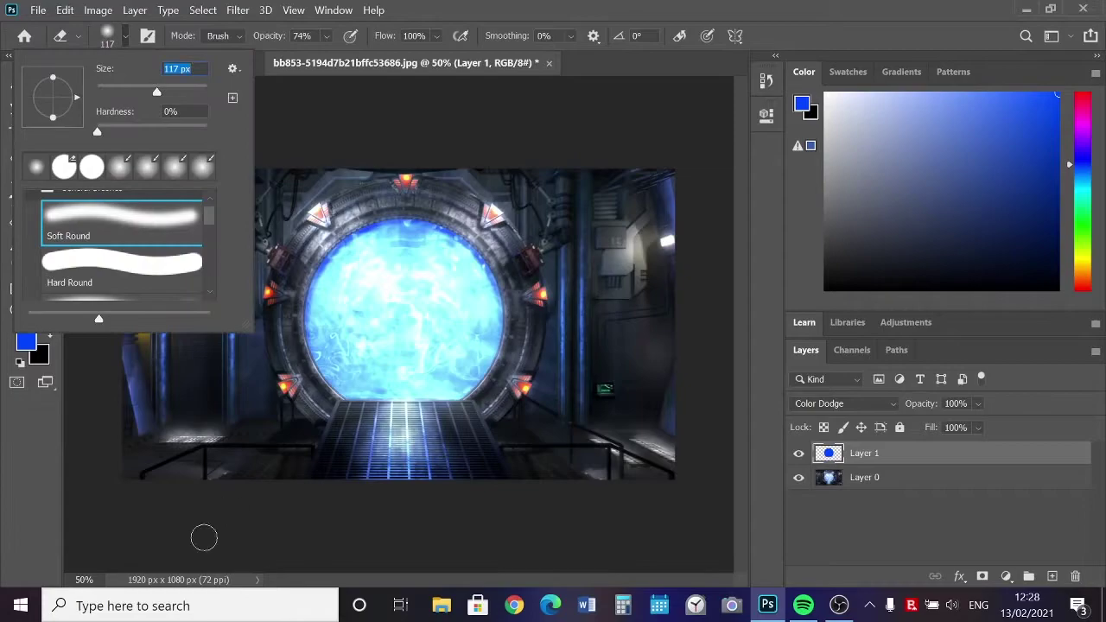
key(Return)
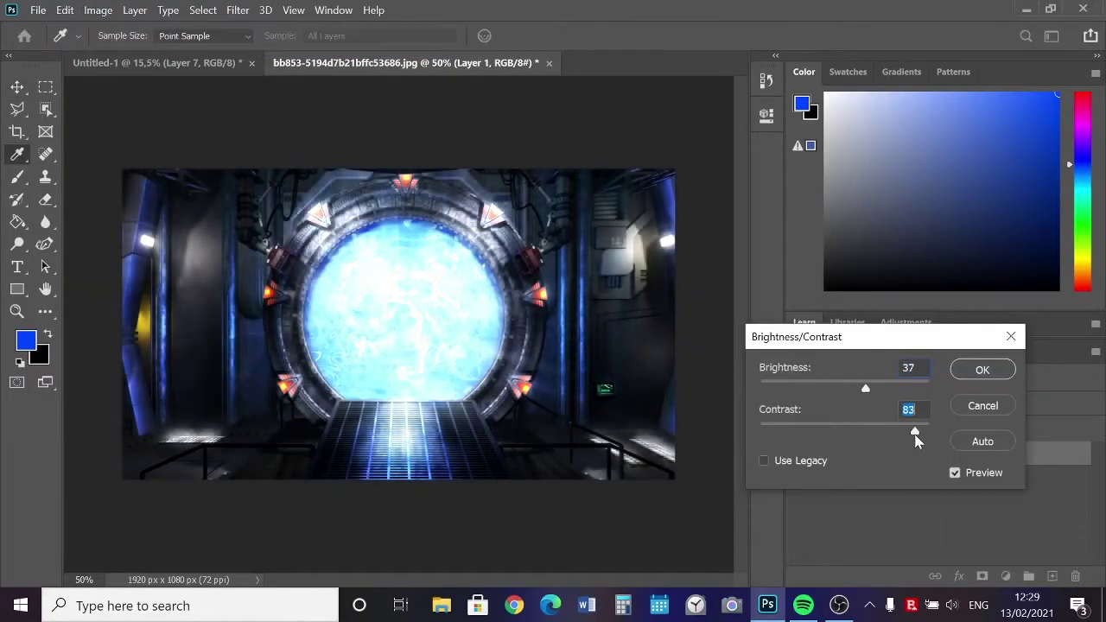
Darken the stargate image's shadows and midtones with Levels, then cut the whole image.
click(101, 9)
click(302, 69)
drag(638, 288, 659, 289)
drag(758, 289, 777, 289)
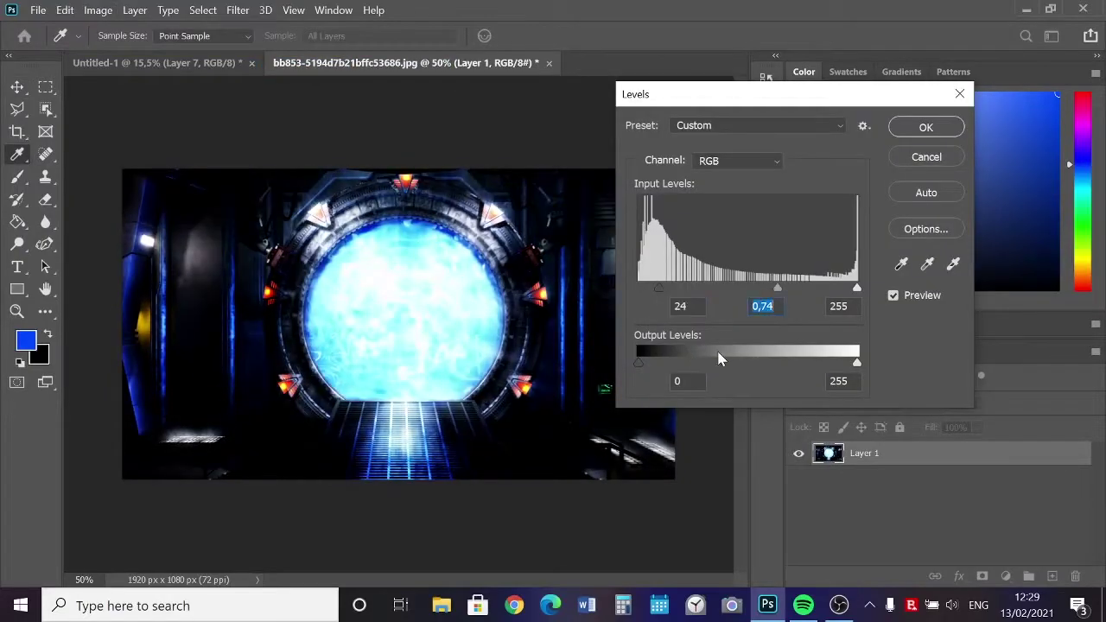
click(907, 135)
key(ctrl+a)
key(ctrl+x)
Paste the gate into the poster, enlarge it across the top and move it below Layer 3.
click(156, 63)
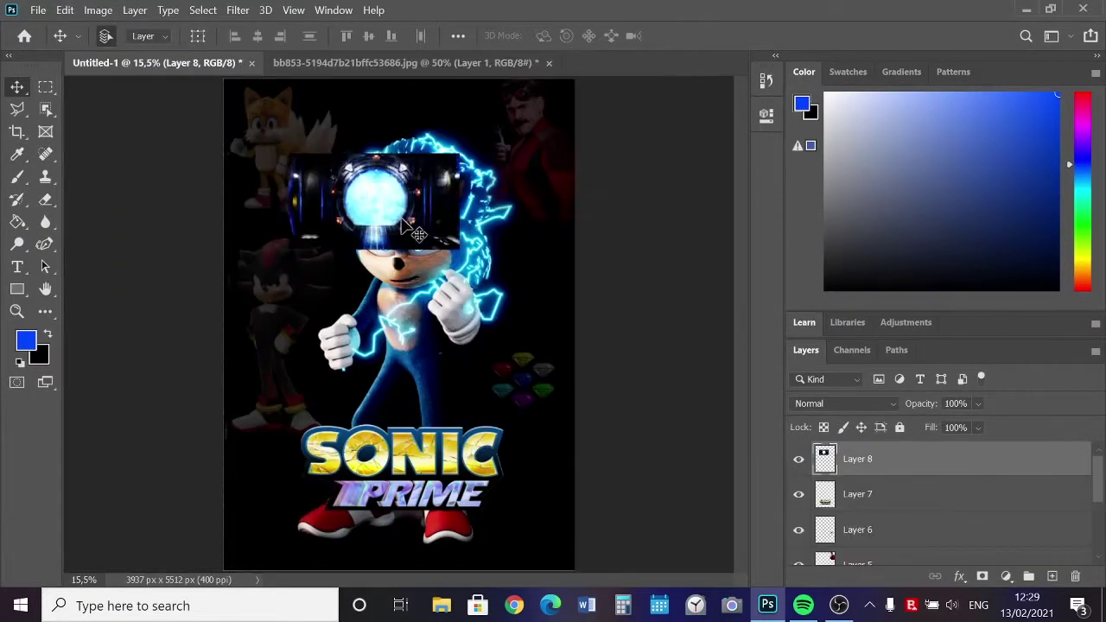
key(ctrl+v)
click(65, 9)
click(112, 418)
drag(405, 326, 395, 168)
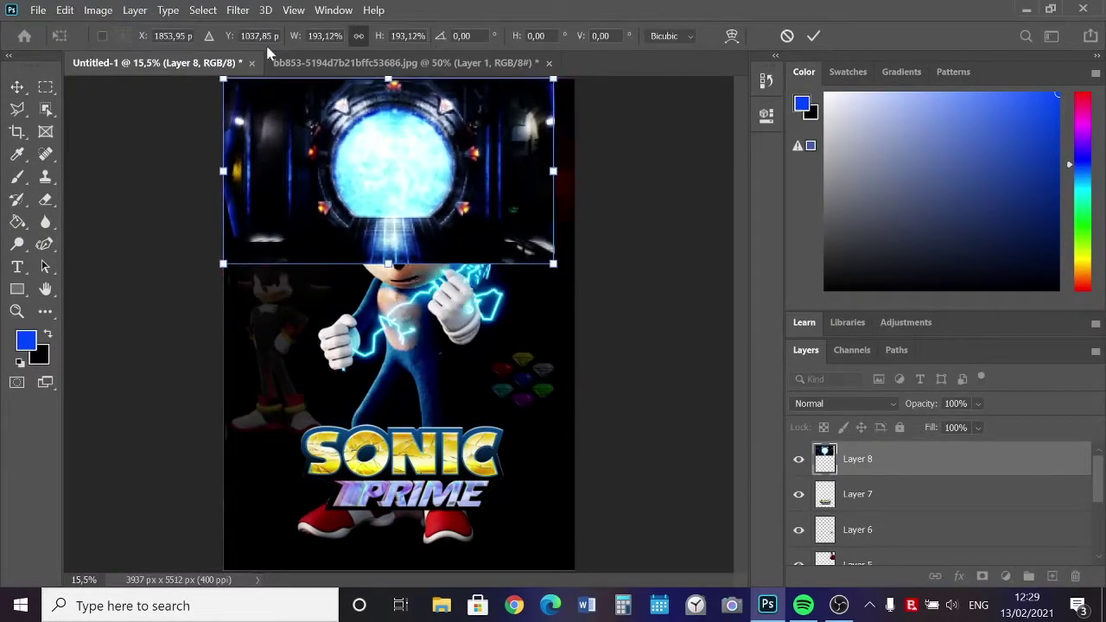
key(Return)
mouse_move(858, 459)
mouse_down()
mouse_move(925, 576)
mouse_move(858, 497)
mouse_up()
Set a large eraser, then delete the gate layer and return to the stargate image.
key(e)
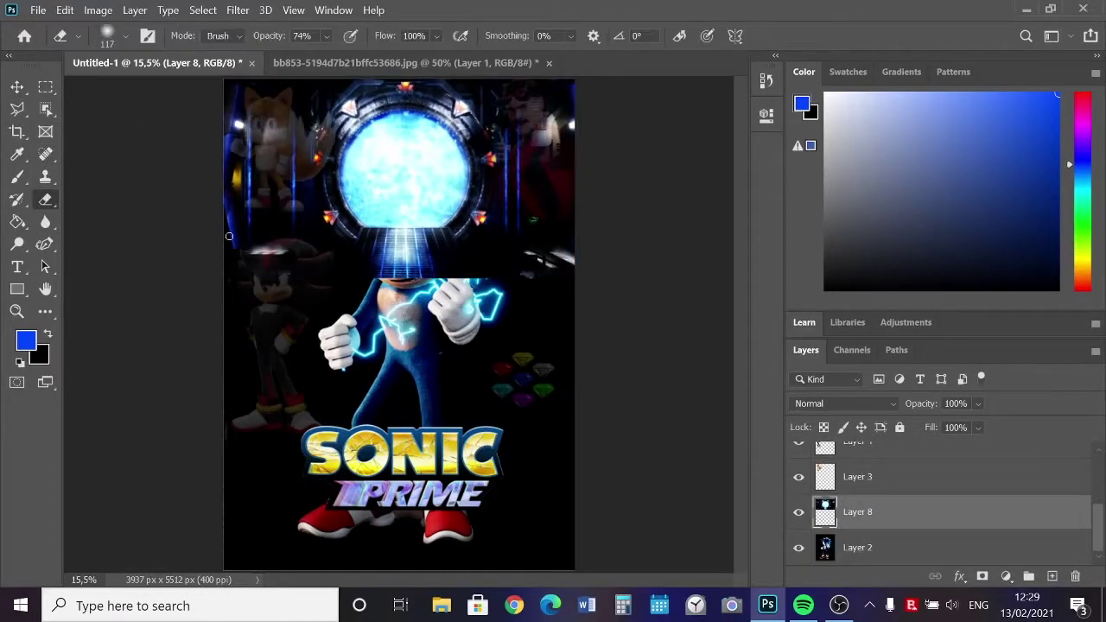
click(107, 36)
click(604, 247)
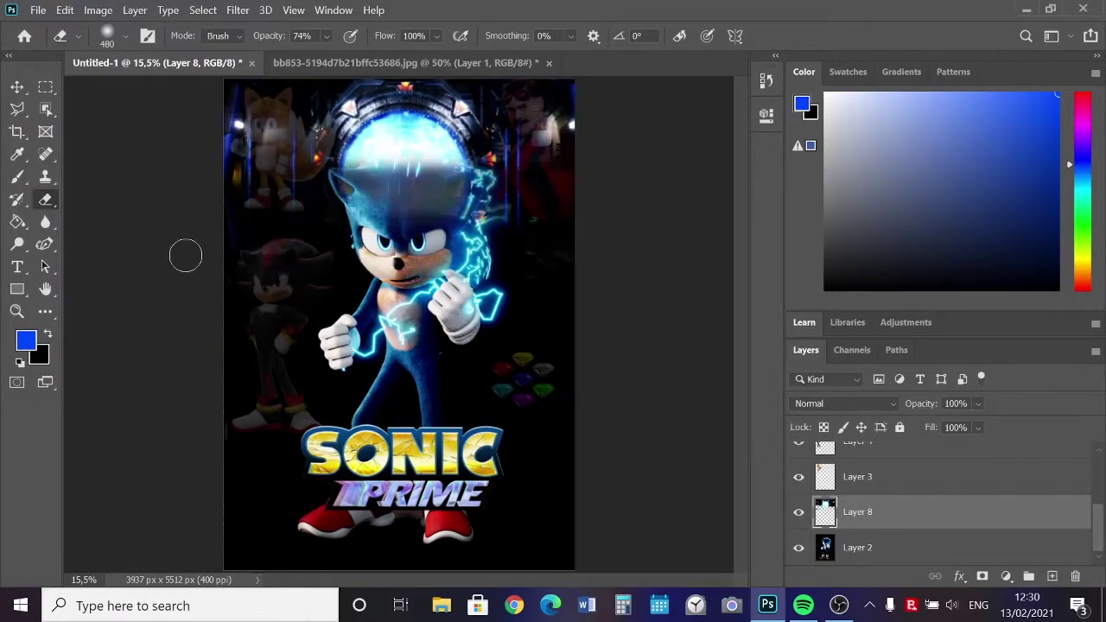
right_click(899, 511)
click(692, 113)
key(ctrl+Tab)
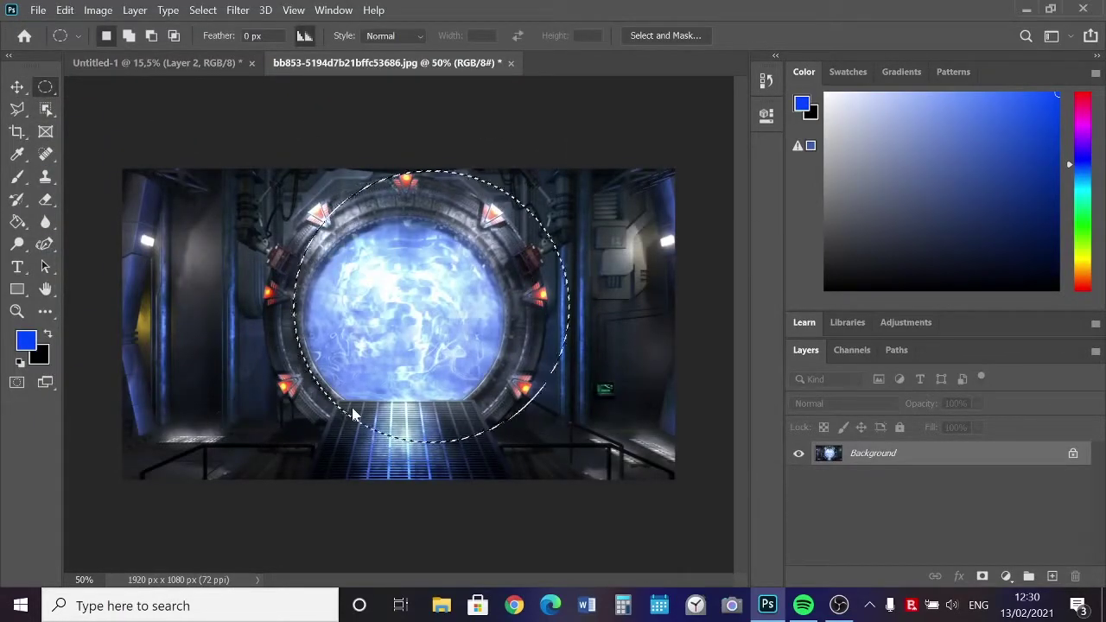
Move the circular gate selection into the poster and confirm its placement.
click(18, 86)
mouse_move(406, 320)
mouse_down()
mouse_move(397, 279)
mouse_move(441, 267)
mouse_up()
key(ctrl+t)
key(Return)
Paint a blue circle on a new layer over the portal centre, blended in Color Dodge.
key(e)
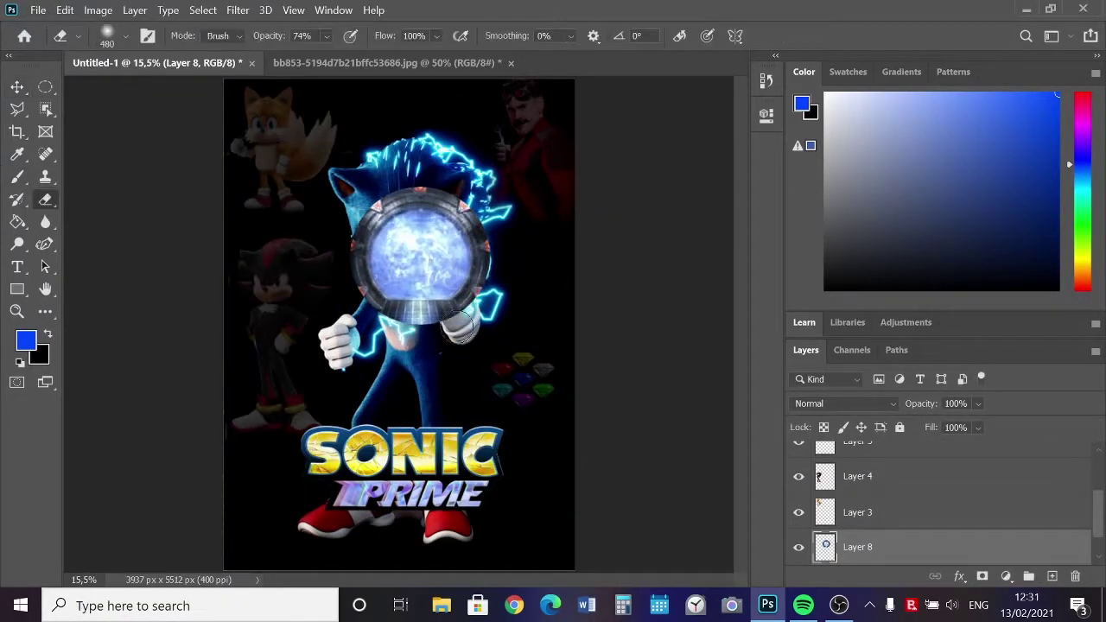
key(b)
click(1052, 576)
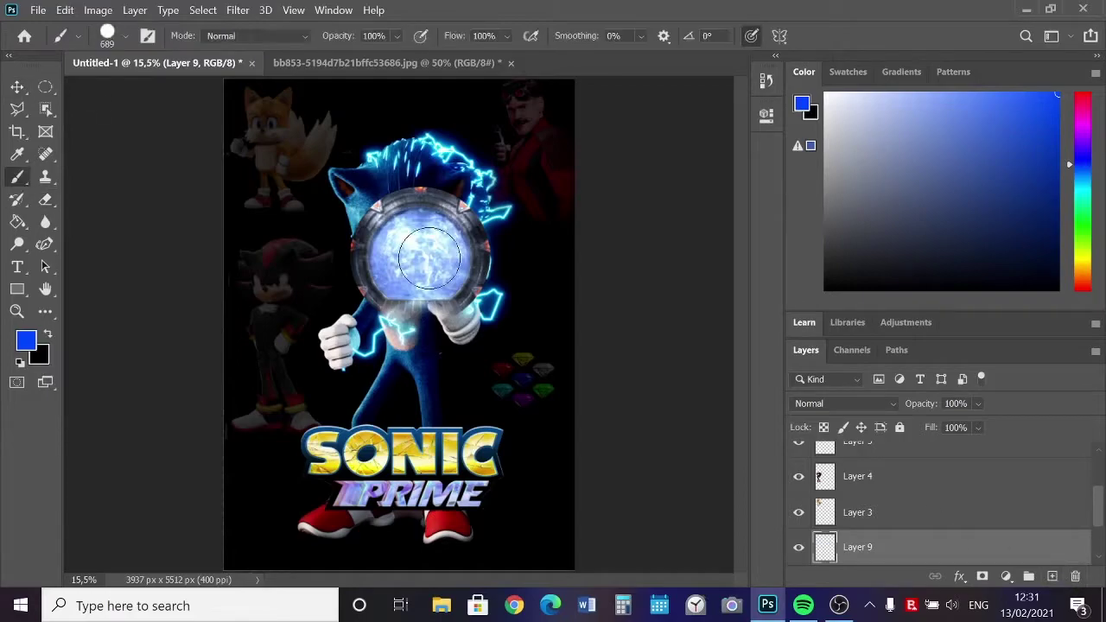
drag(422, 263, 413, 246)
click(845, 404)
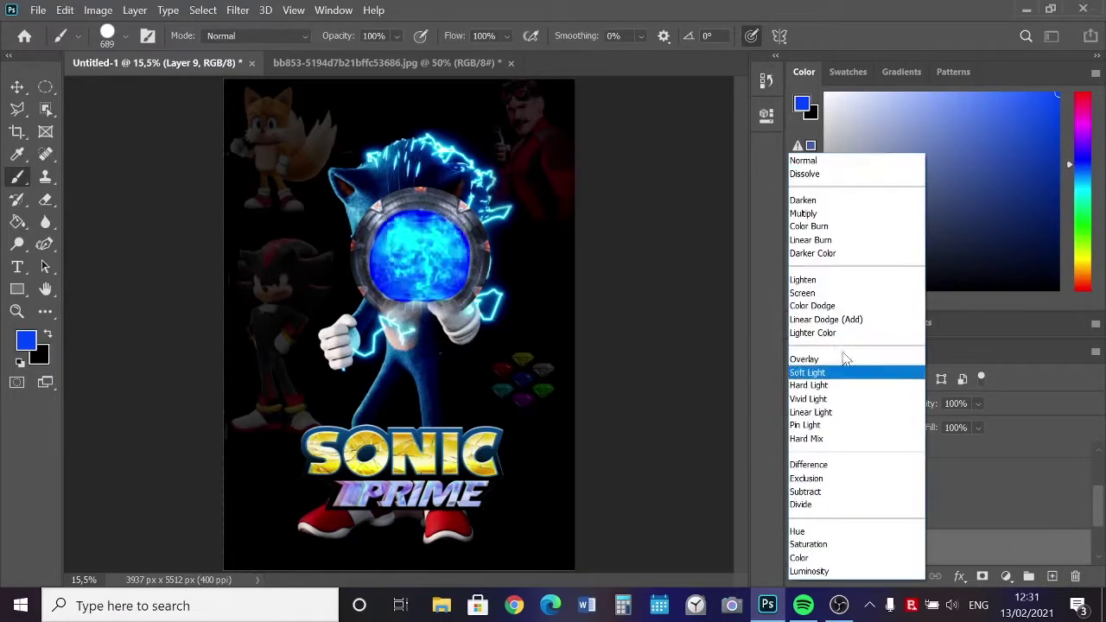
click(830, 311)
key(e)
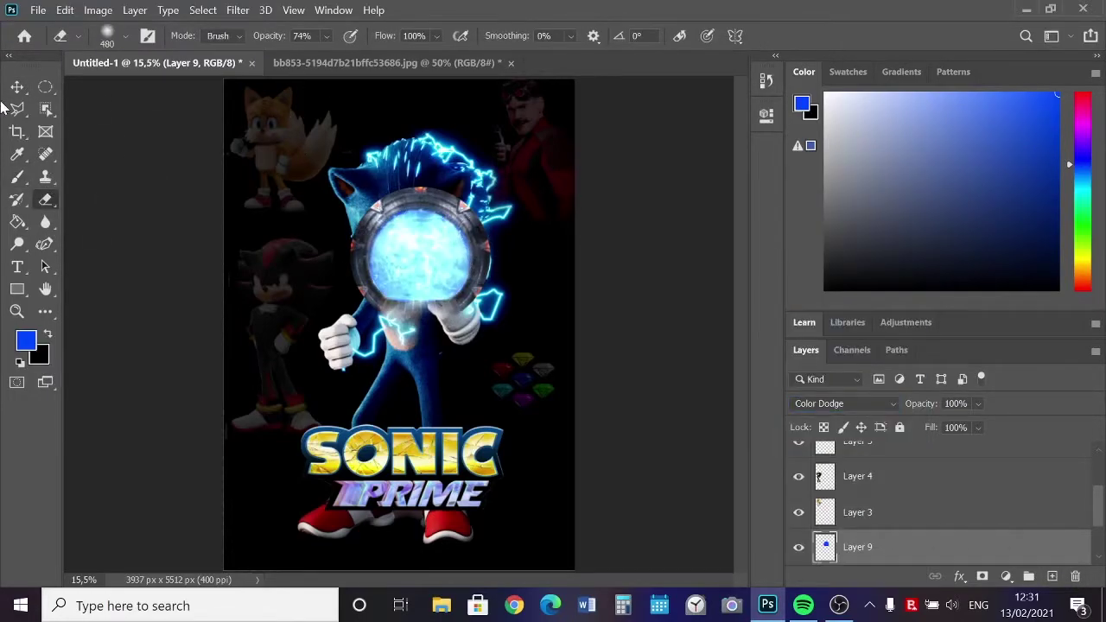
Close the jpg without saving, move the portal above Sonic's head and reorder it around Layer 2.
click(510, 62)
click(600, 250)
click(889, 501)
key(v)
drag(445, 285, 432, 177)
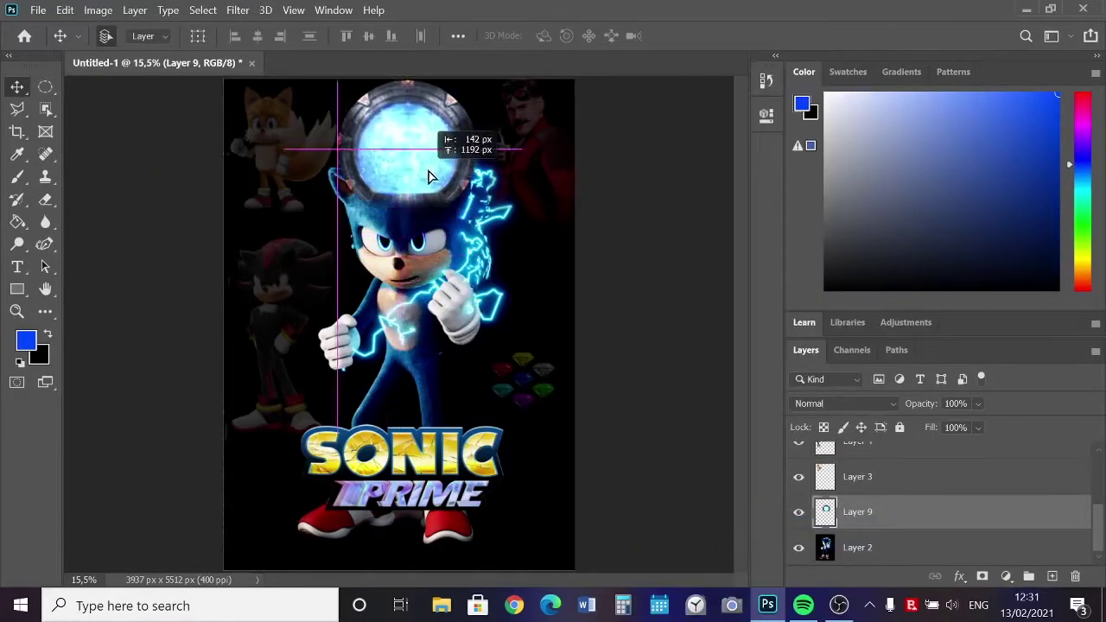
drag(923, 404, 890, 403)
mouse_move(860, 547)
mouse_down()
mouse_move(899, 523)
mouse_move(896, 509)
mouse_up()
Set the portal layer back to full opacity and return to the Move tool.
key(e)
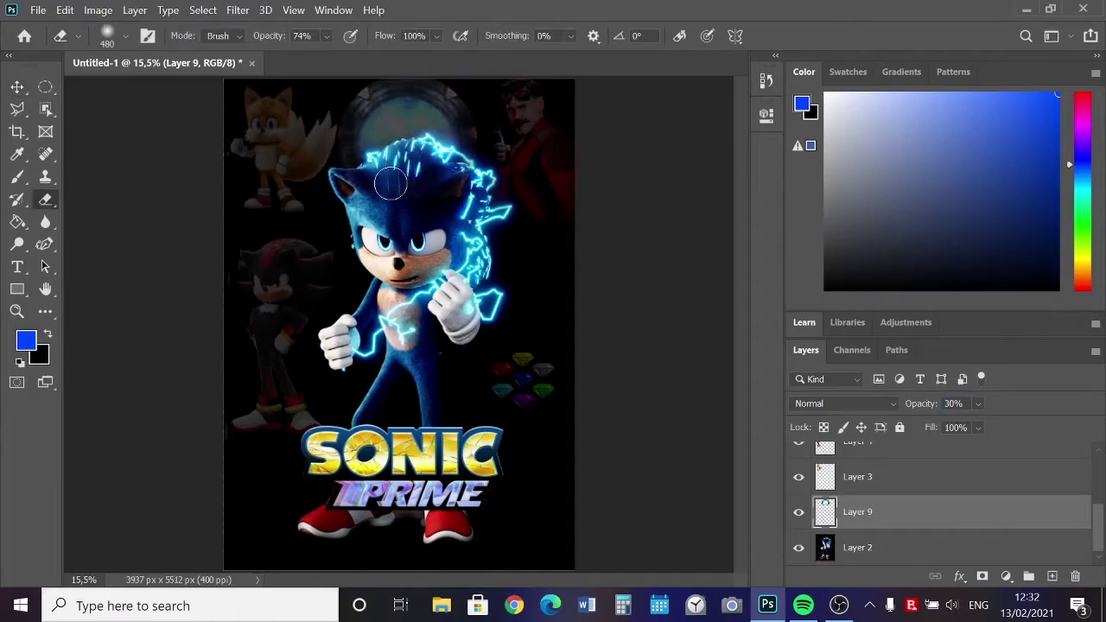
key(v)
key(0)
key(e)
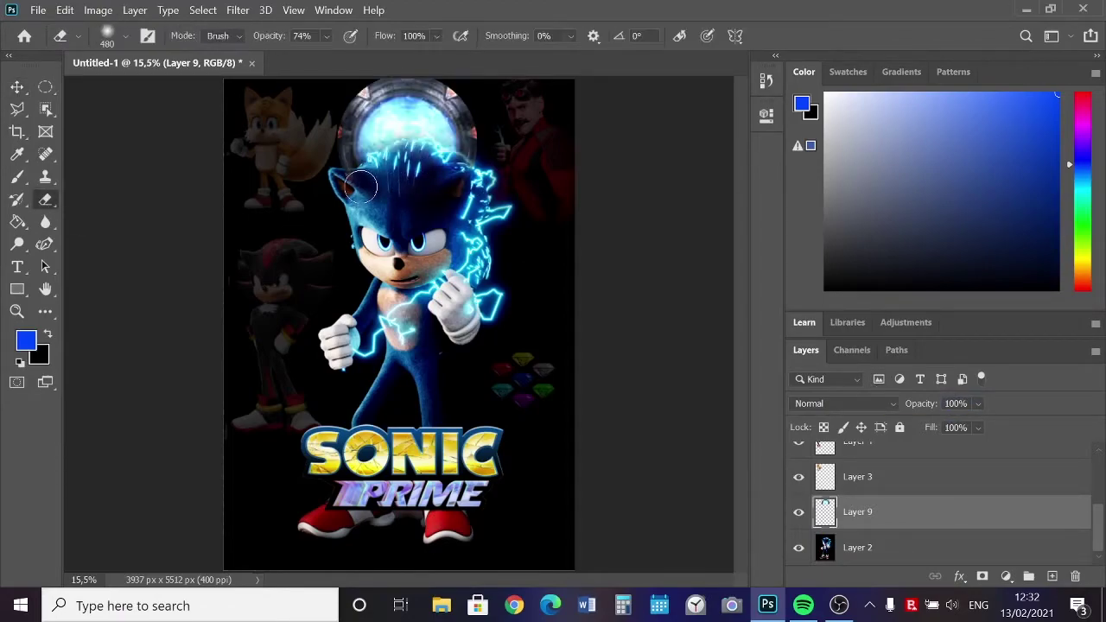
key(v)
key(ctrl+o)
Place the pale Sonic inside the portal, erase its edges, and blend it with Linear Light.
double_click(402, 130)
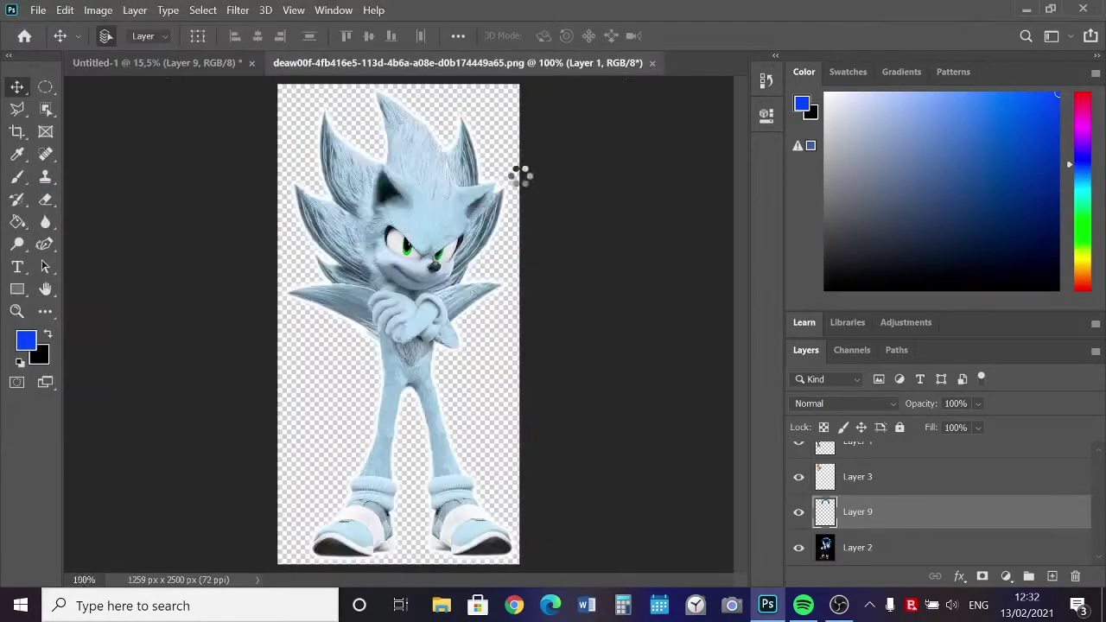
mouse_move(519, 173)
mouse_down()
mouse_move(456, 144)
mouse_move(458, 207)
mouse_up()
click(64, 9)
click(363, 136)
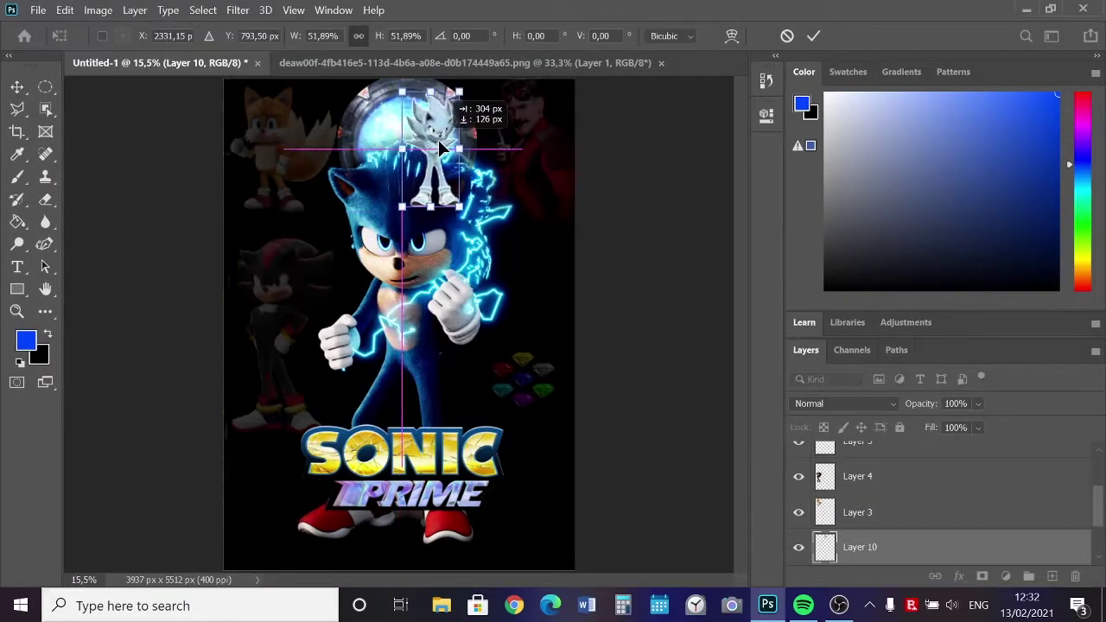
key(Return)
key(e)
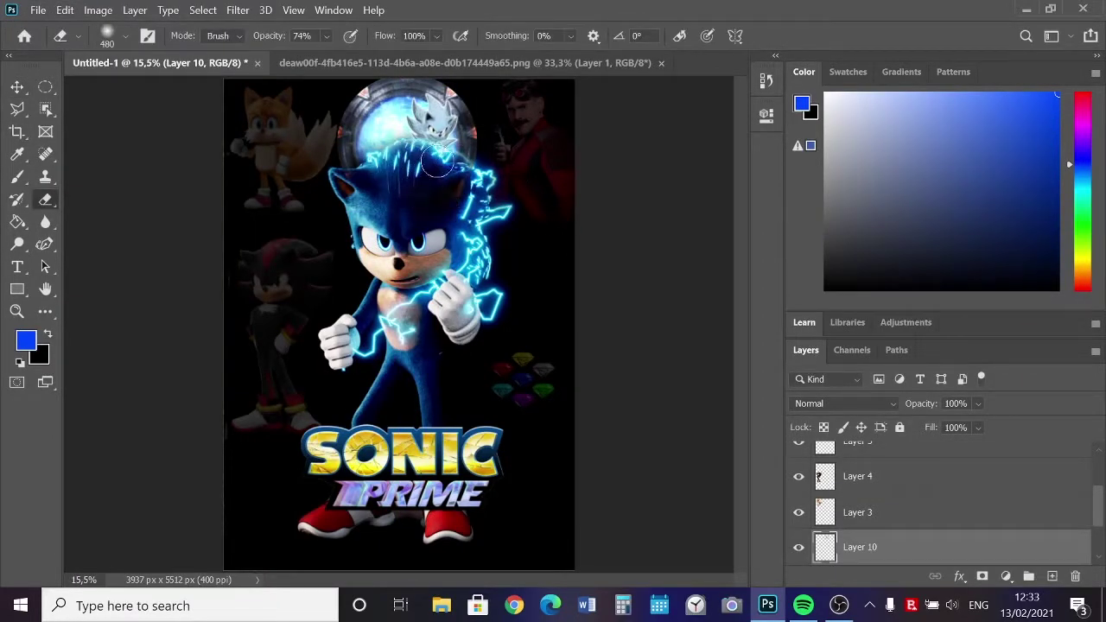
click(16, 89)
click(870, 402)
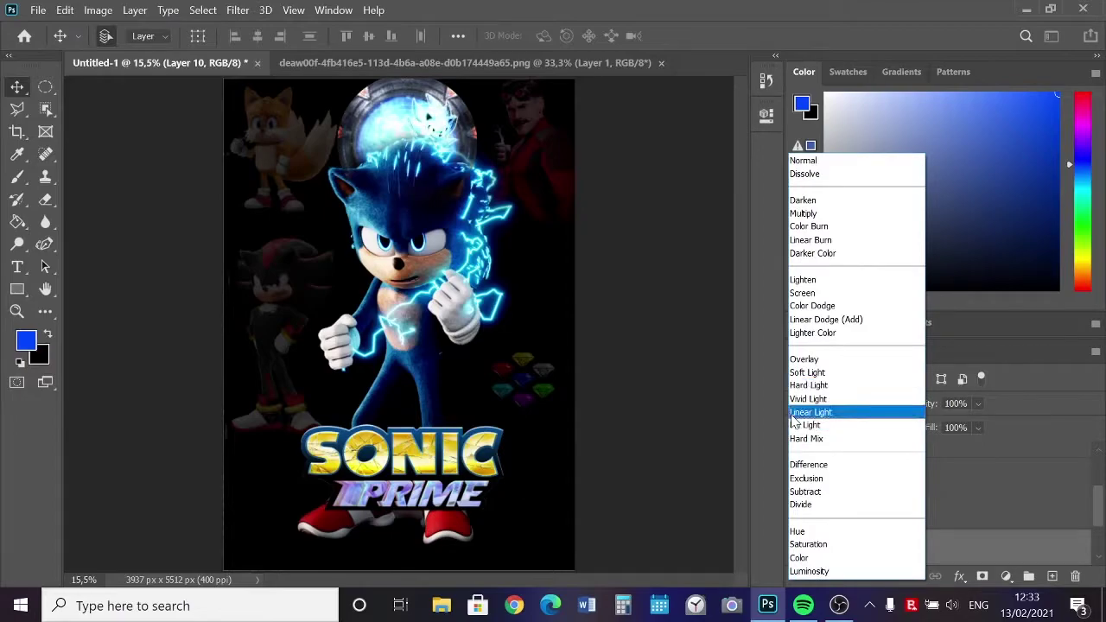
click(864, 409)
Bring in the dark Sonic, shrink it under half size into the portal, and erase its edges.
click(38, 9)
click(57, 43)
double_click(296, 155)
mouse_move(409, 287)
mouse_down()
mouse_move(244, 195)
mouse_move(285, 216)
mouse_up()
click(65, 9)
click(87, 363)
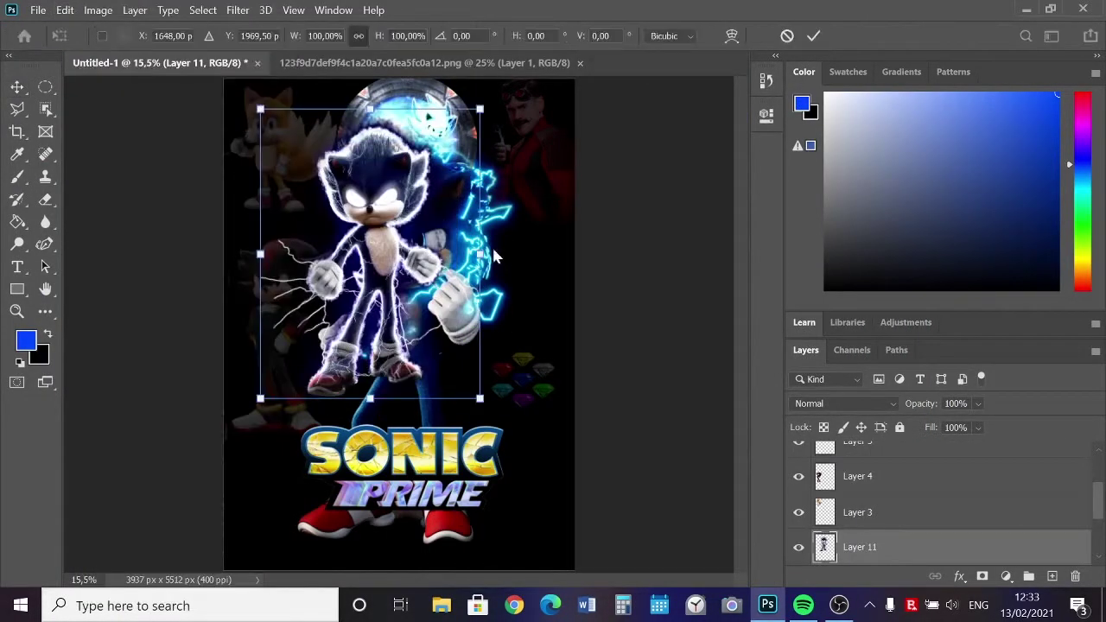
drag(432, 395, 357, 318)
drag(330, 267, 407, 169)
key(Return)
key(e)
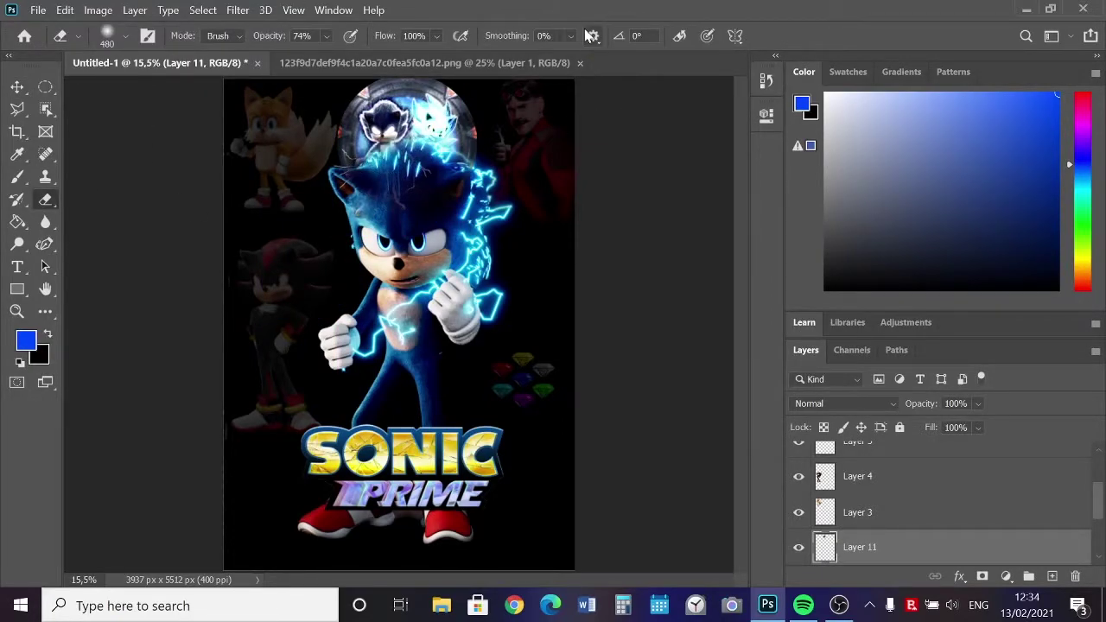
click(18, 88)
click(580, 63)
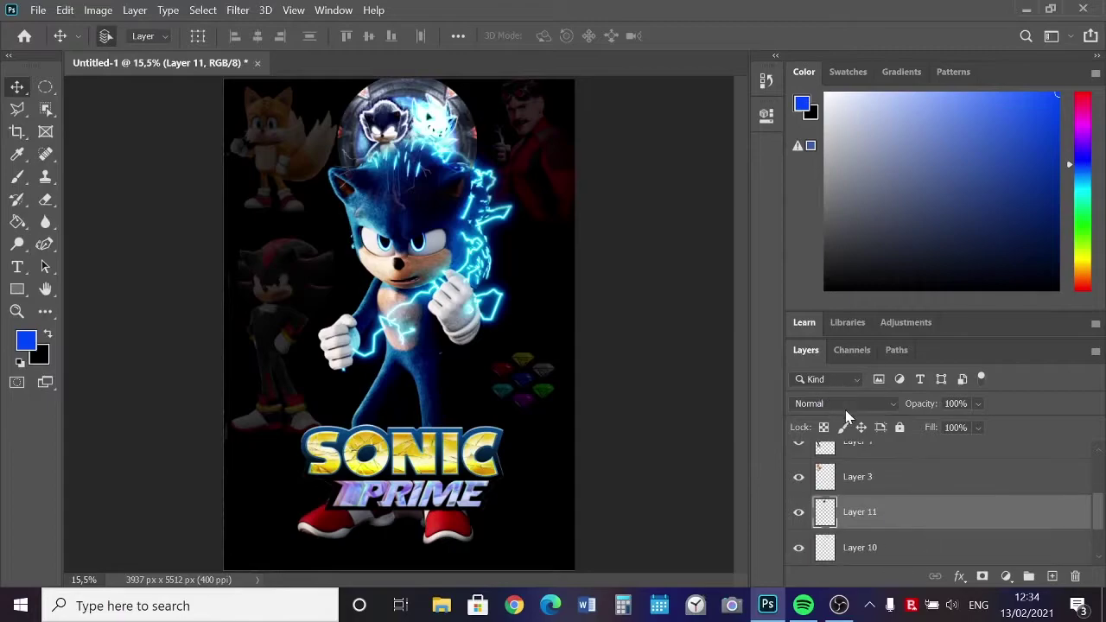
Darken the dark Sonic layer with Brightness/Contrast.
click(846, 403)
click(845, 404)
click(98, 9)
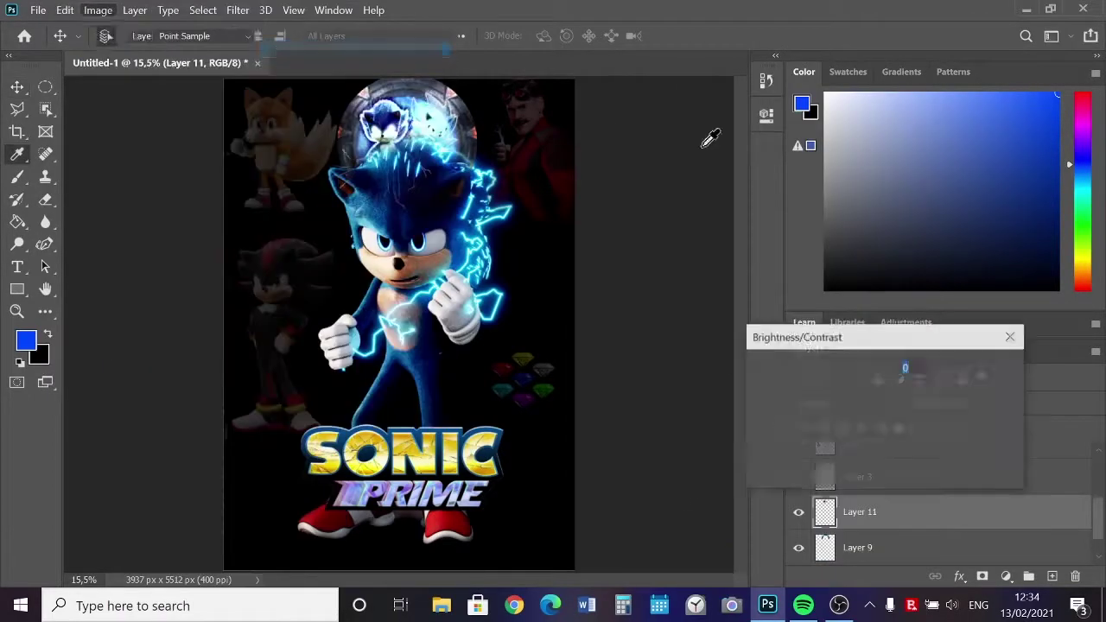
drag(845, 381, 802, 391)
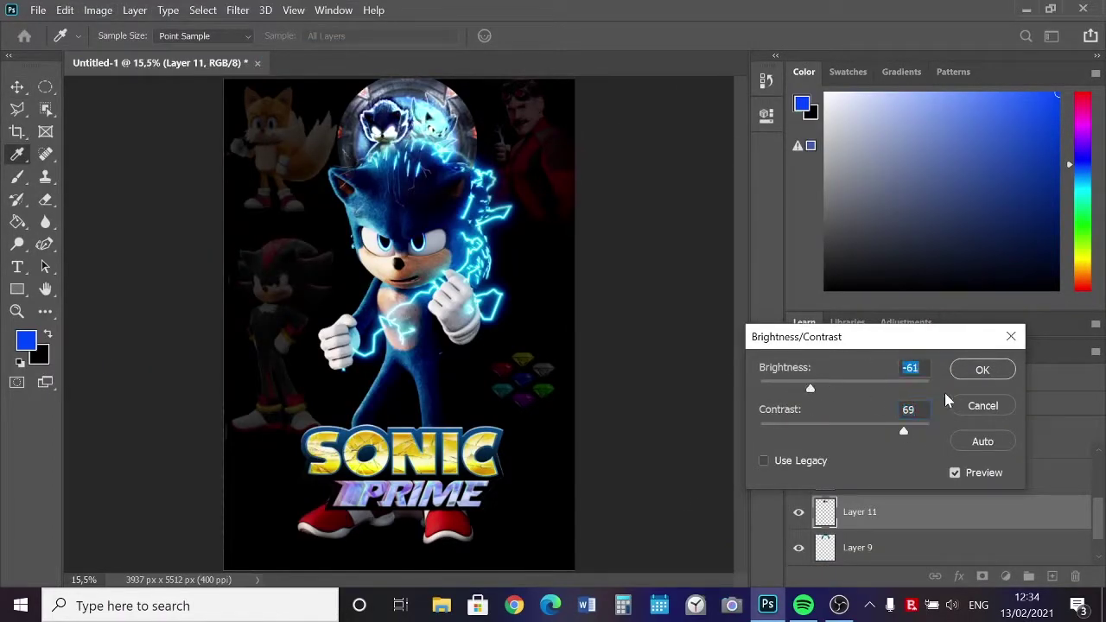
click(983, 369)
Merge the Sonic figures with the portal layer, erase edges, and nudge it slightly upward.
right_click(873, 527)
click(674, 522)
key(e)
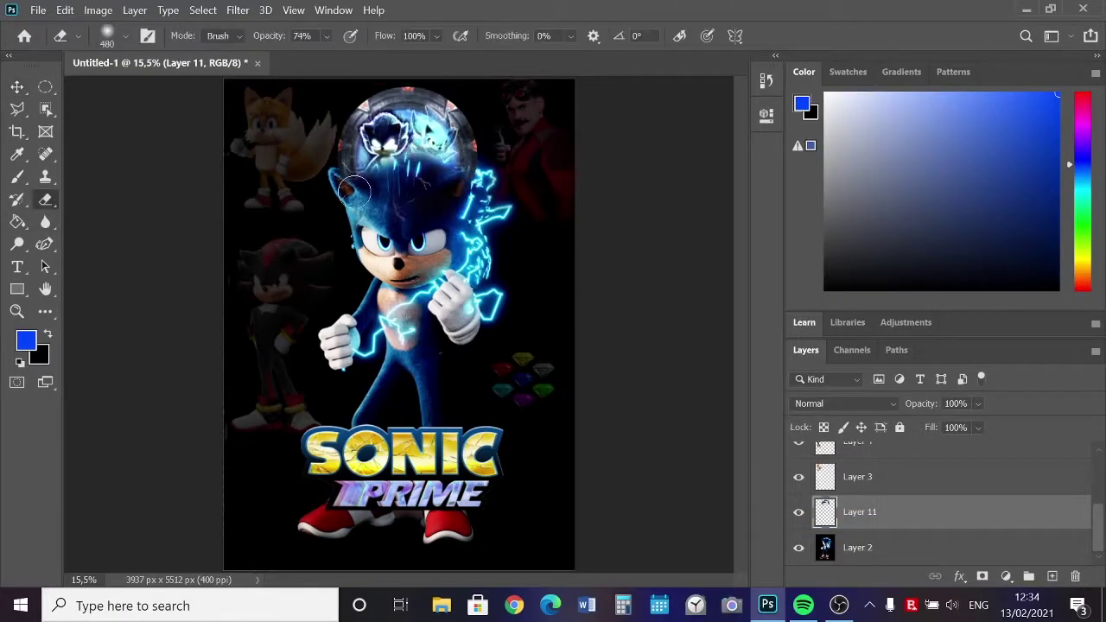
key(v)
drag(412, 170, 417, 131)
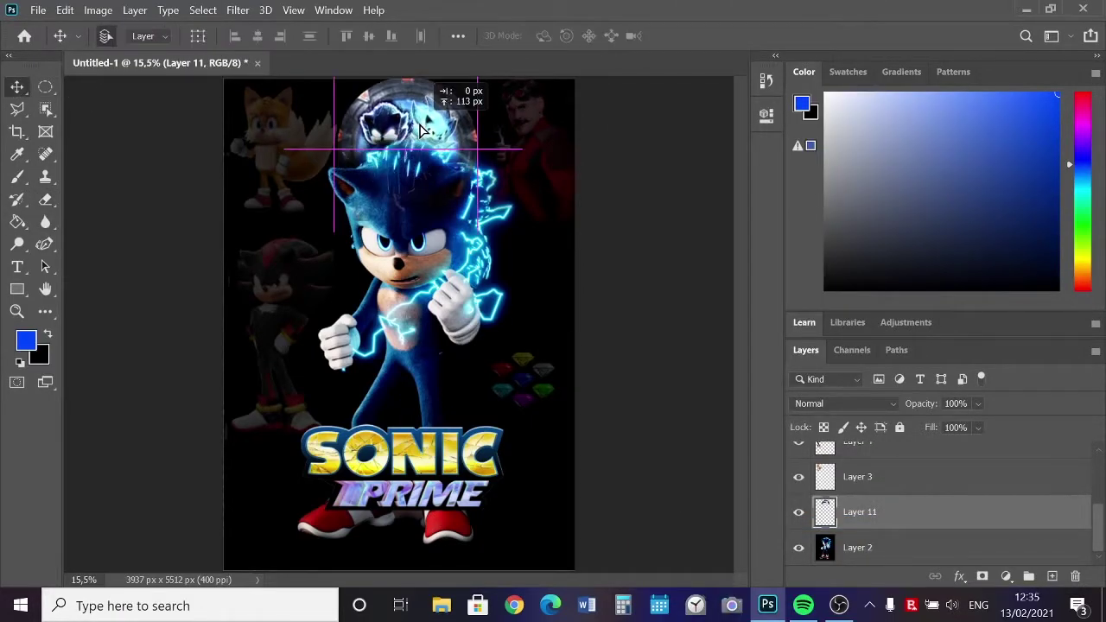
Place the credits image above Layer 7 and stretch it across the poster's bottom.
key(e)
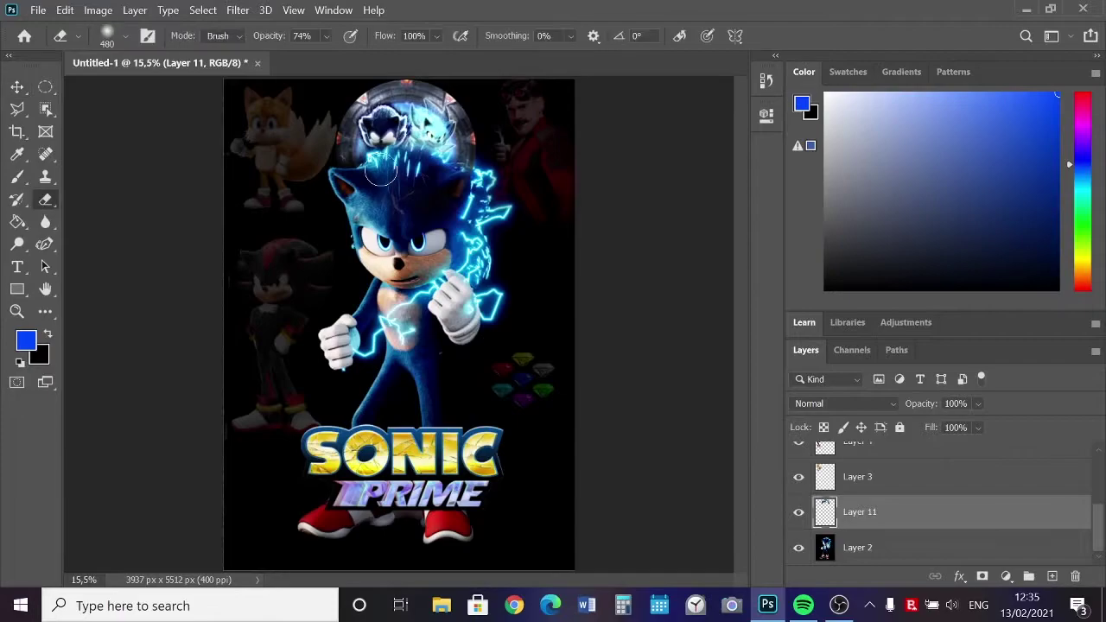
scroll(882, 501, up, 3)
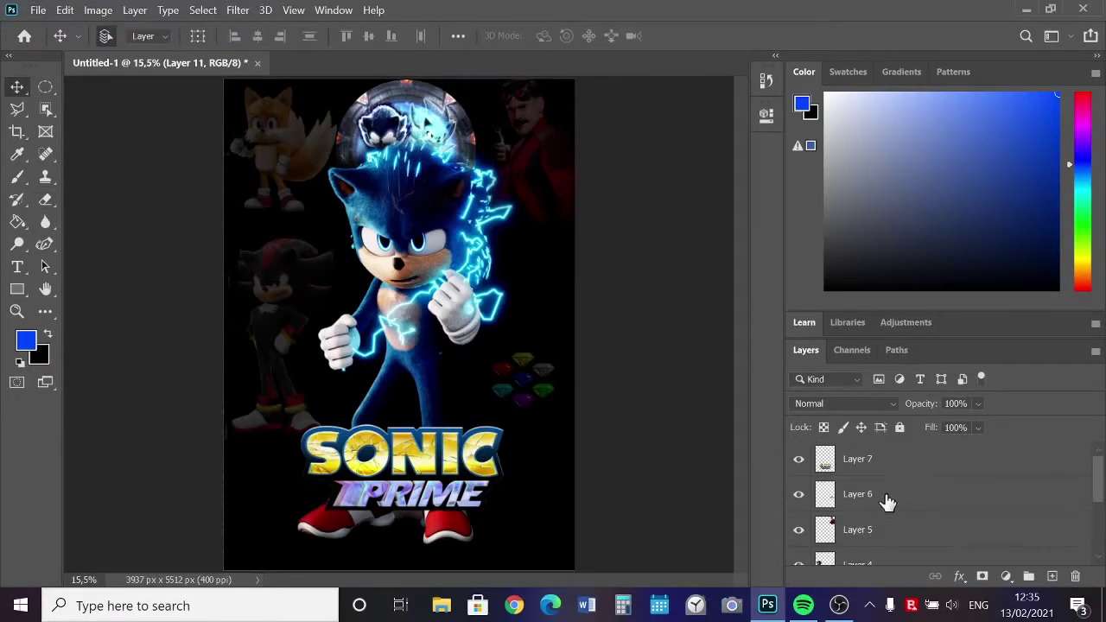
click(865, 459)
key(ctrl+o)
double_click(203, 155)
drag(395, 328, 155, 124)
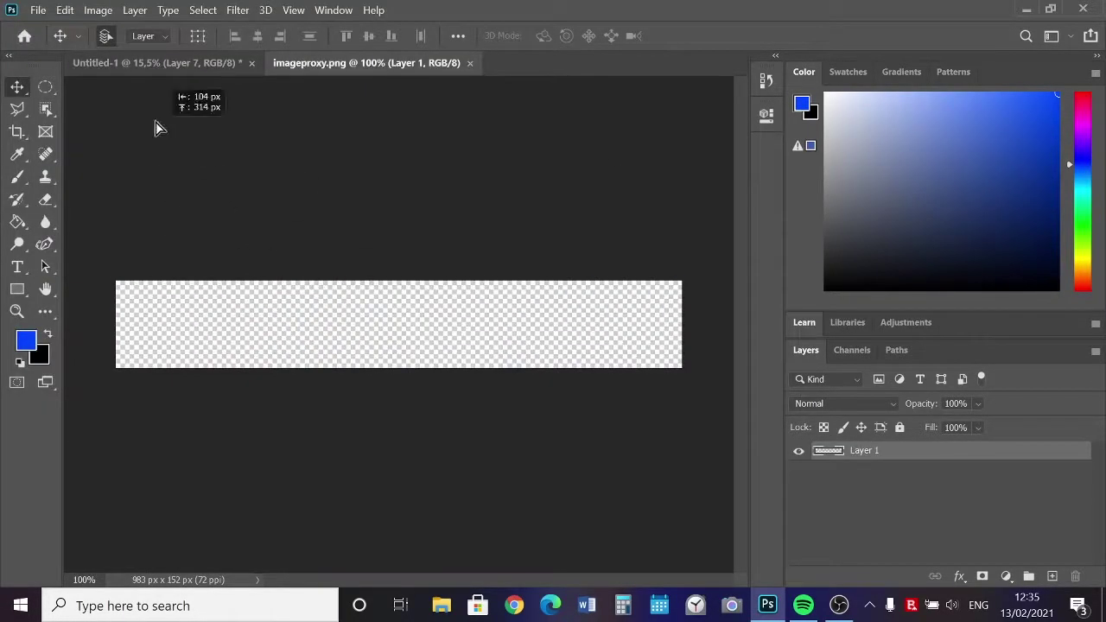
click(64, 9)
click(173, 364)
drag(529, 344, 580, 555)
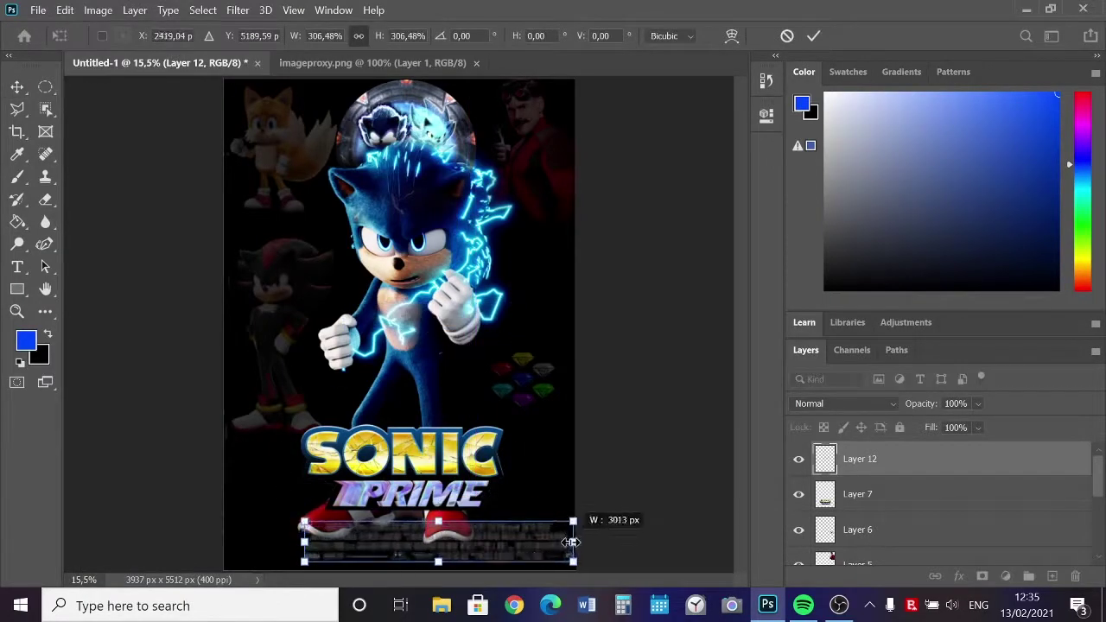
drag(506, 548, 496, 546)
key(Return)
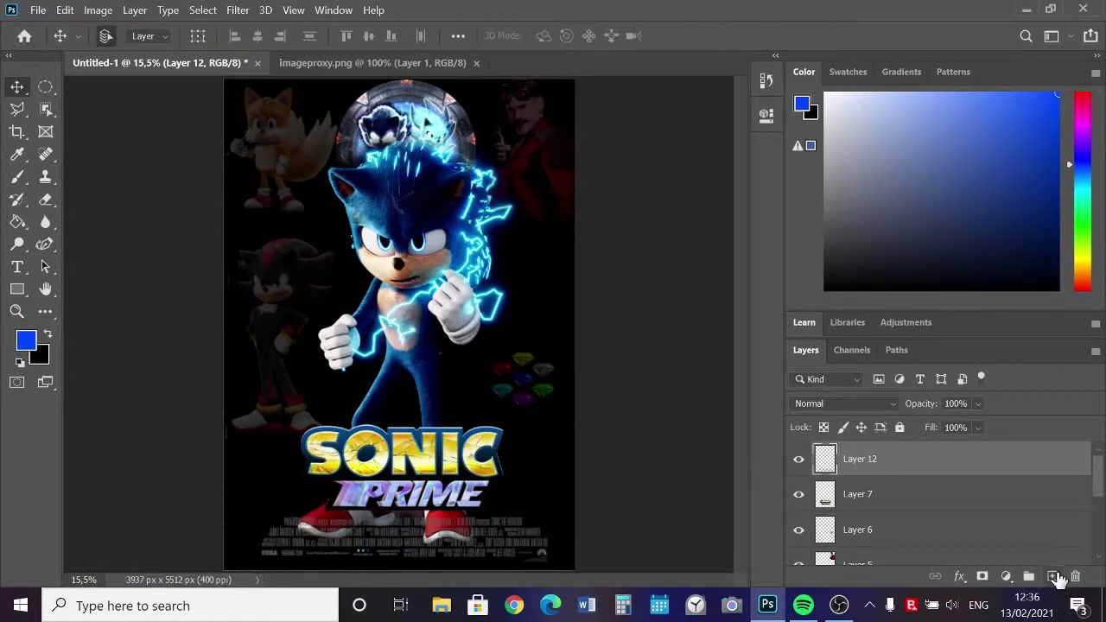
Add a new empty layer with a Normal-mode brush and default black/white colours.
click(1053, 577)
key(b)
click(125, 35)
click(69, 420)
key(d)
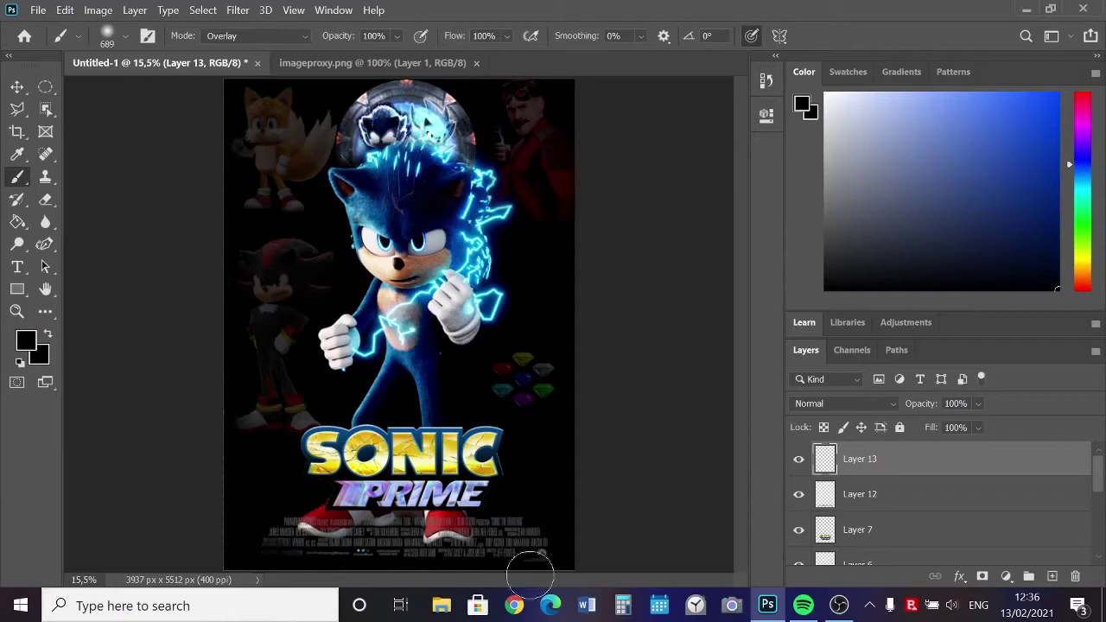
click(251, 35)
click(224, 39)
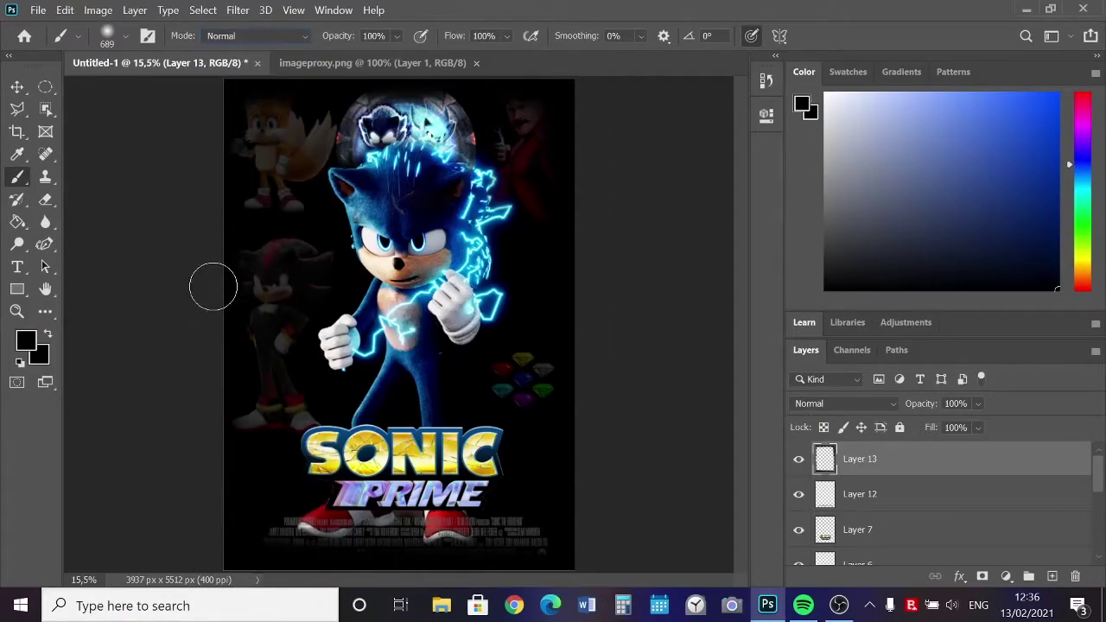
Set the new layer's blend mode to Screen.
click(844, 403)
click(829, 423)
key(v)
click(844, 403)
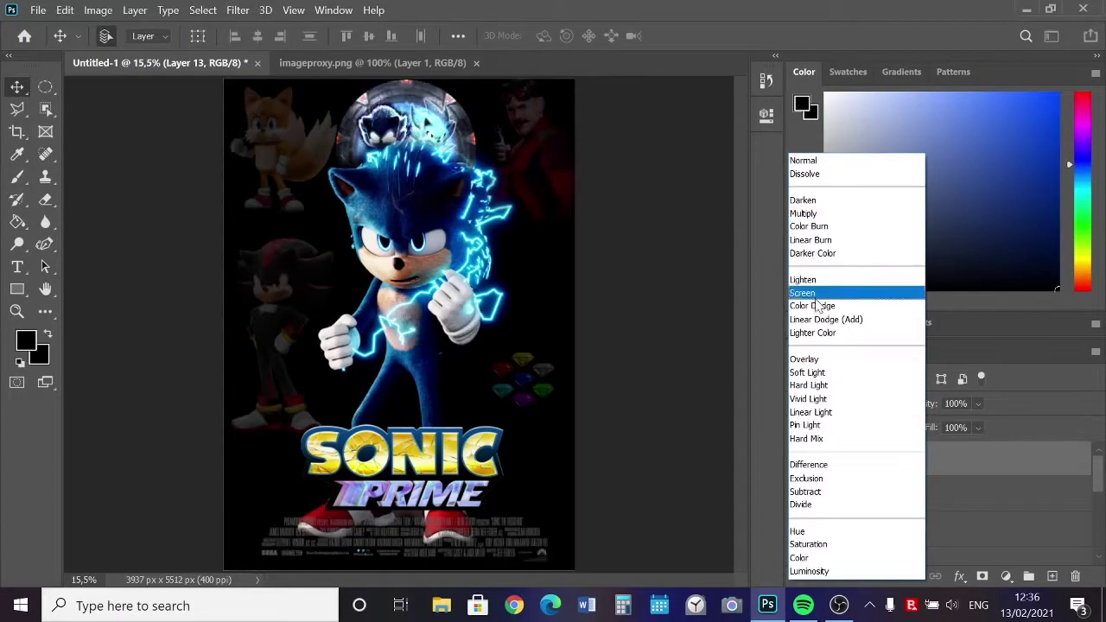
click(827, 291)
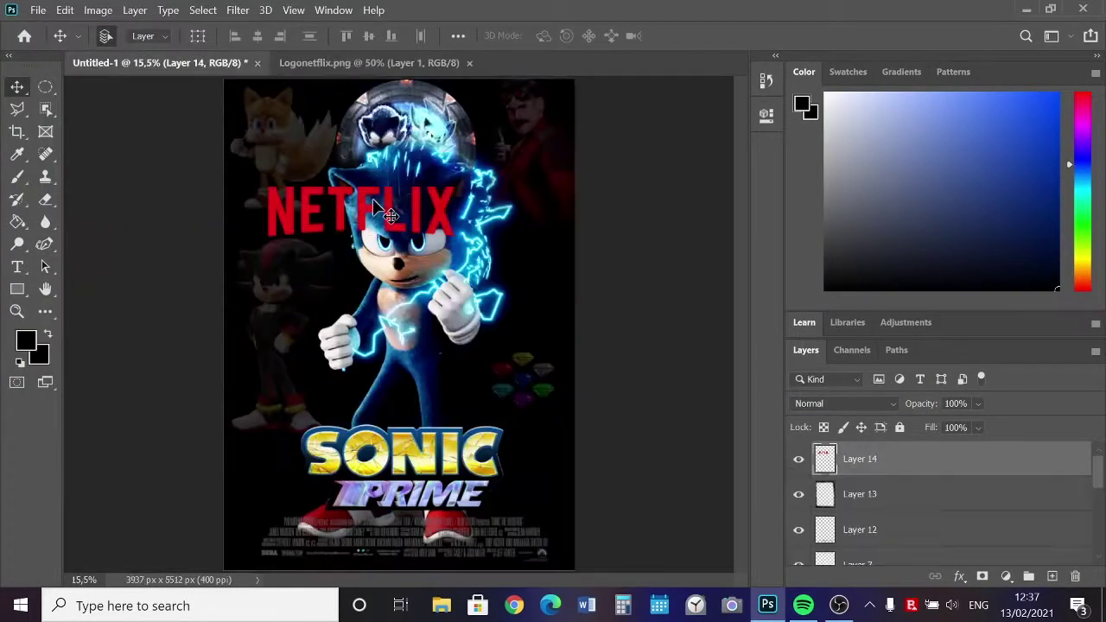
Shrink the Netflix logo and move it to the top of the poster.
click(64, 10)
click(410, 151)
drag(371, 143, 432, 101)
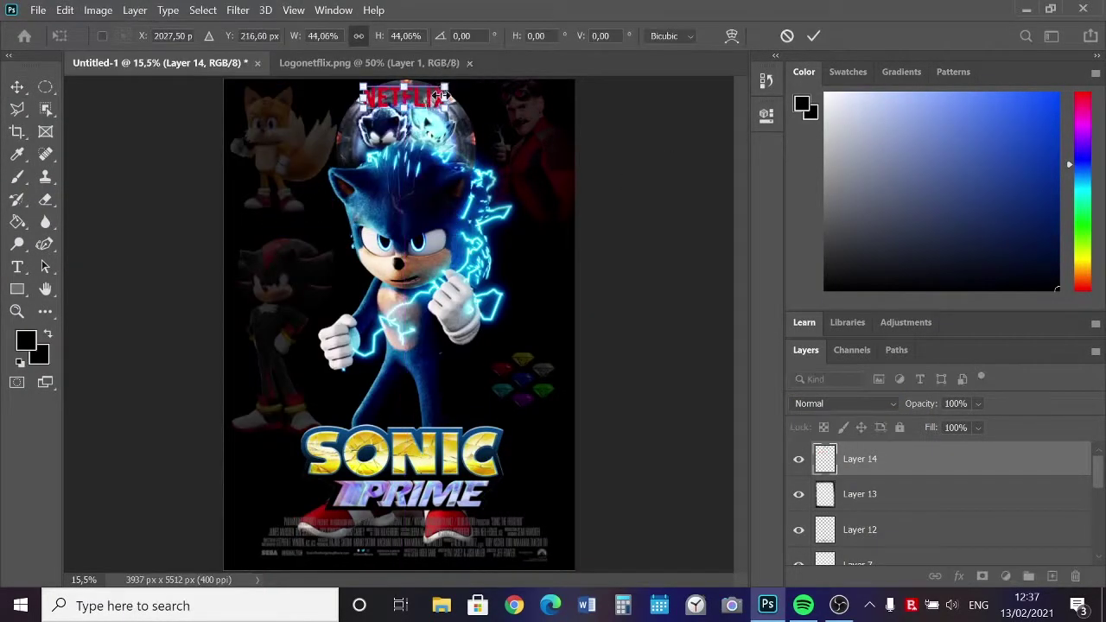
key(Return)
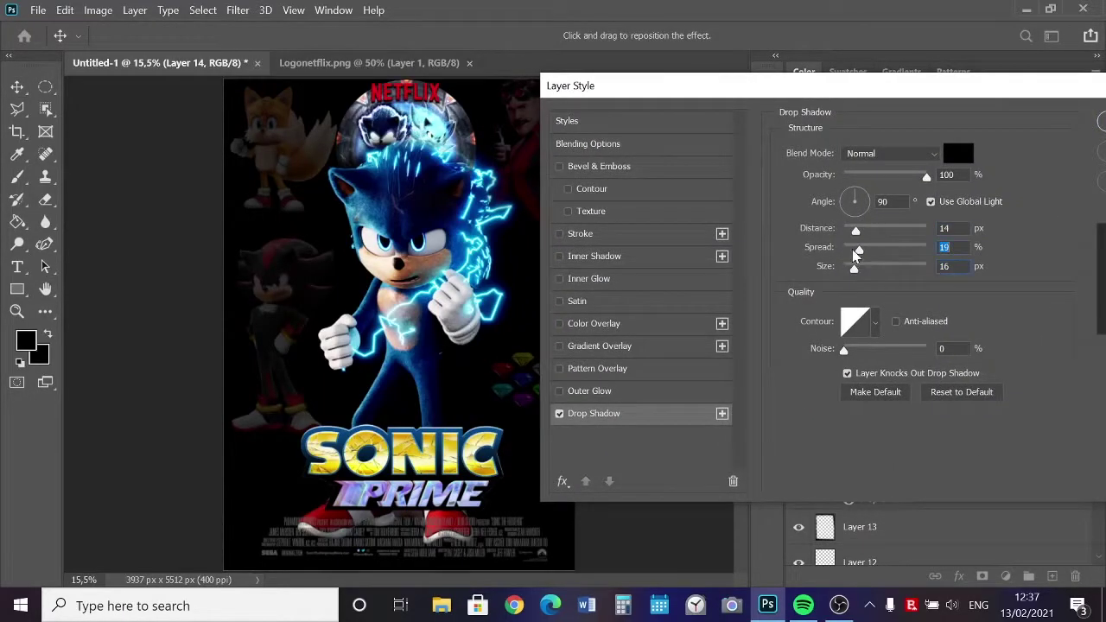
Apply a drop shadow to the Netflix logo and close its source document.
drag(714, 86, 568, 78)
key(Return)
click(470, 62)
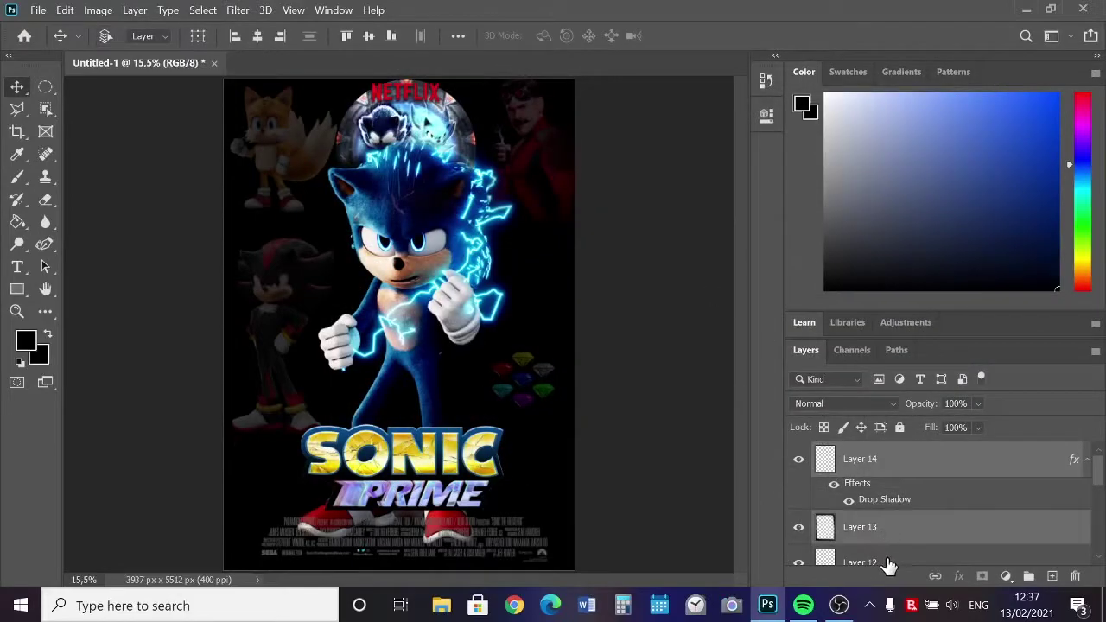
scroll(873, 538, down, 5)
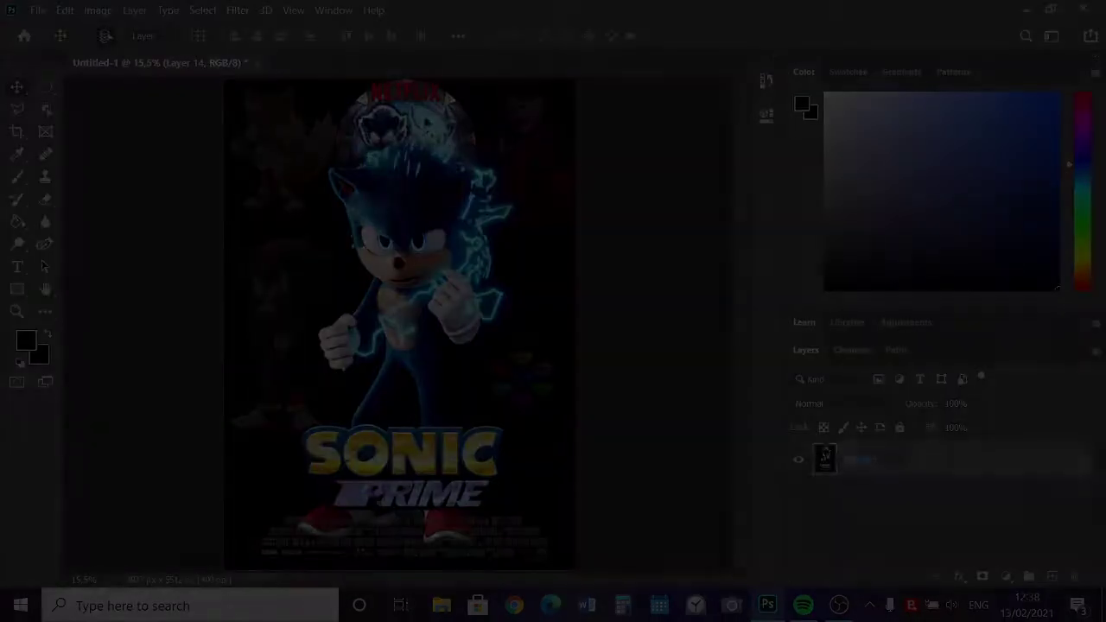